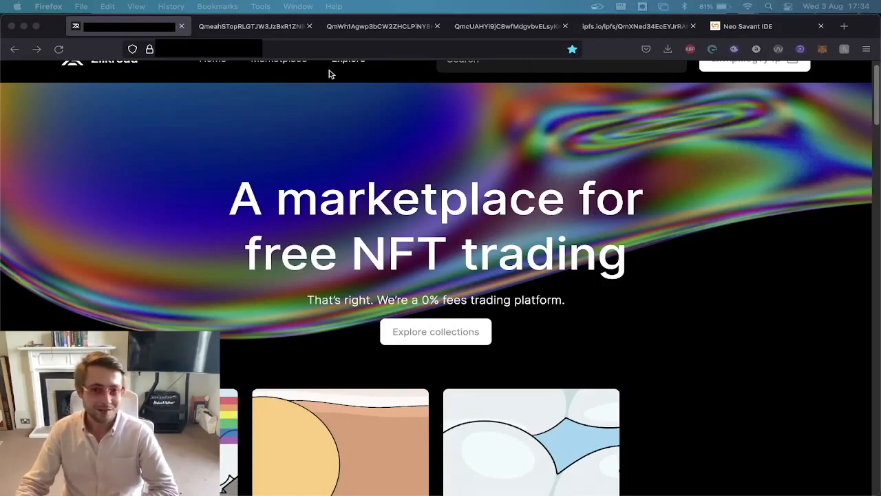
Look through the three uploaded IPFS images: the wheat field, the pebble beach and the header image.
left_click(242, 28)
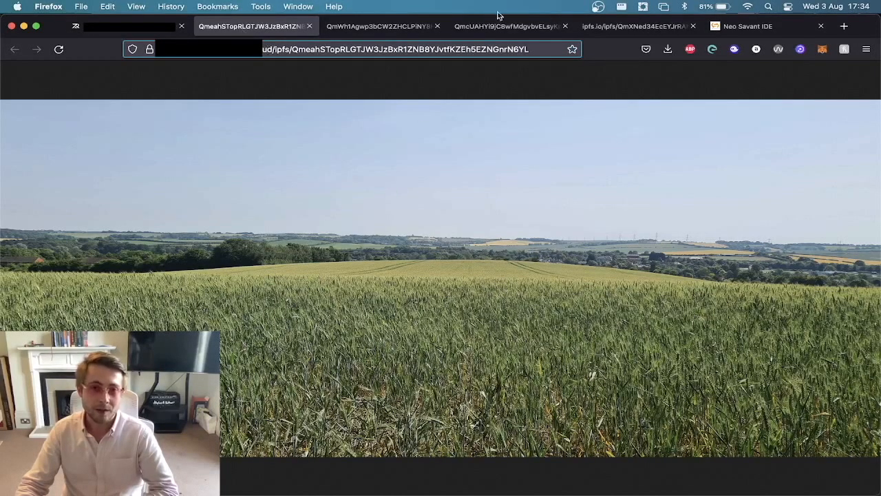
left_click(406, 25)
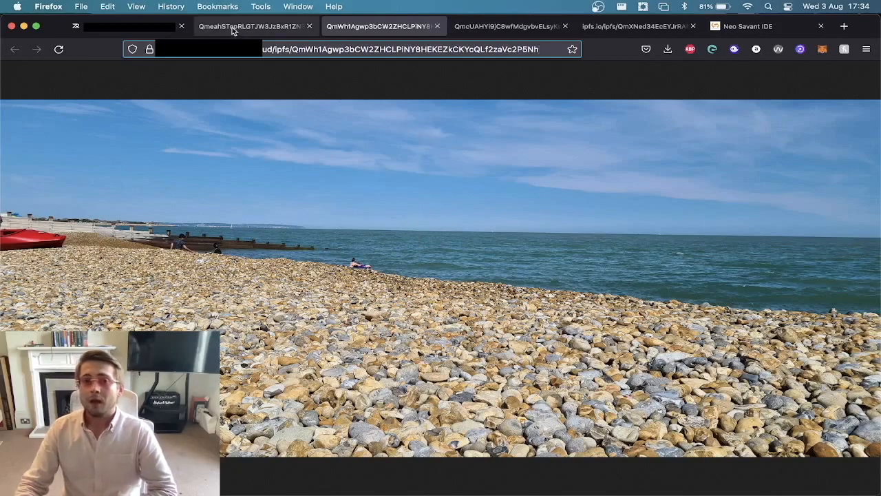
left_click(475, 30)
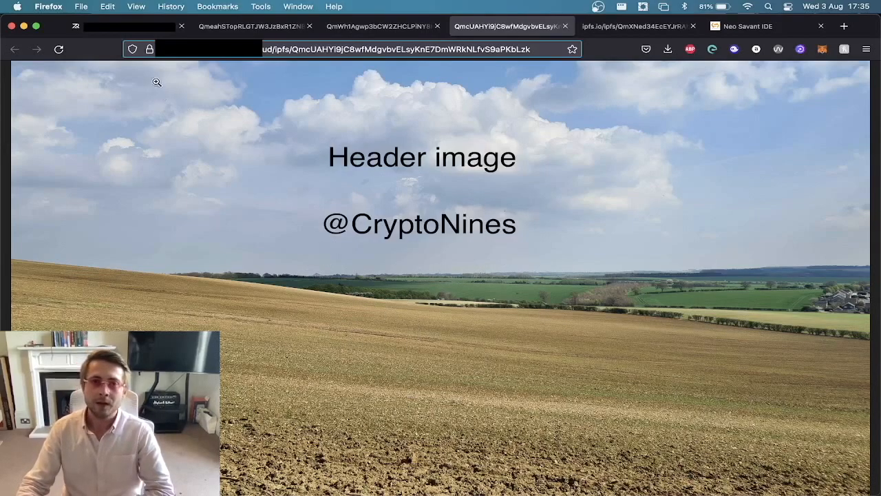
left_click(235, 26)
left_click(354, 27)
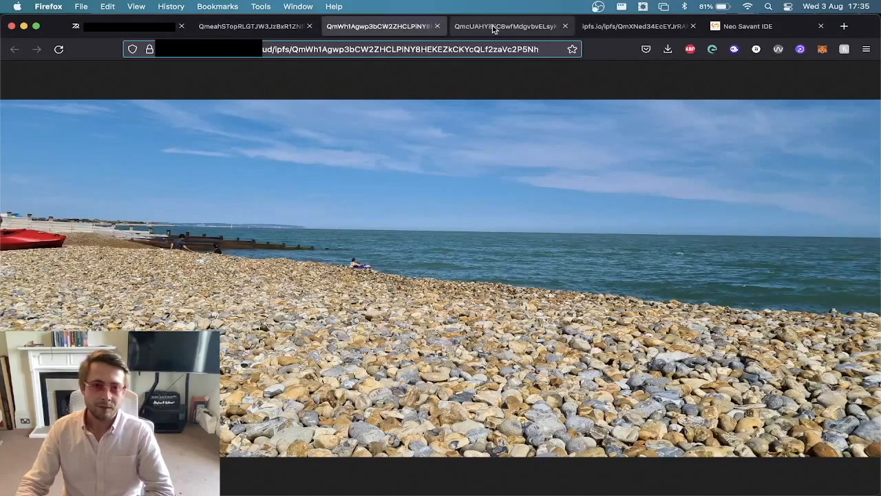
left_click(493, 26)
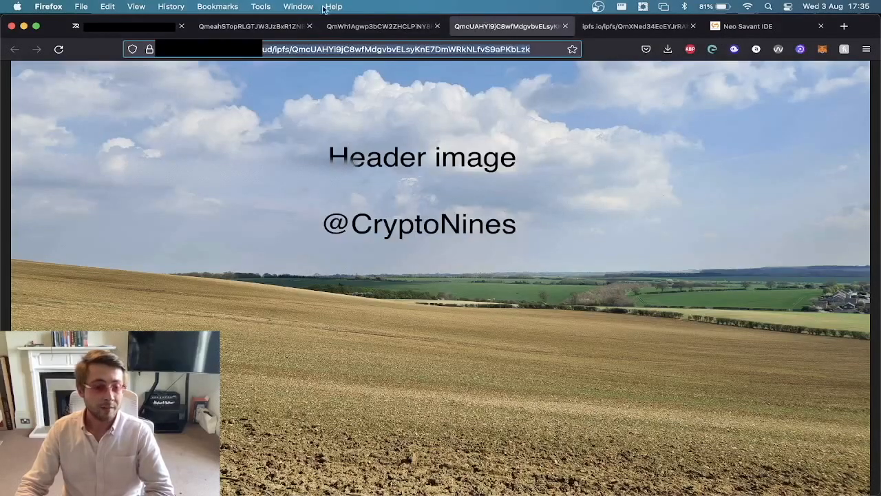
Examine the IPFS content hash in the web address of the wheat field, pebble beach and header images.
left_click(254, 27)
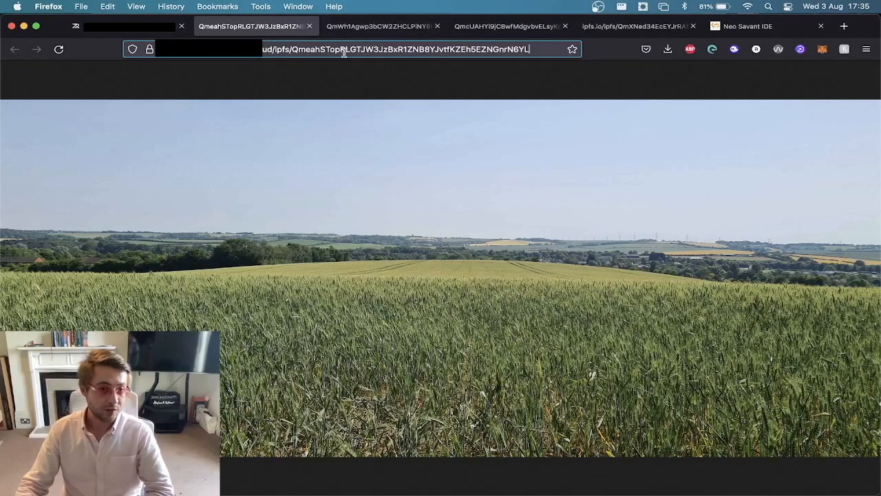
left_click(300, 52)
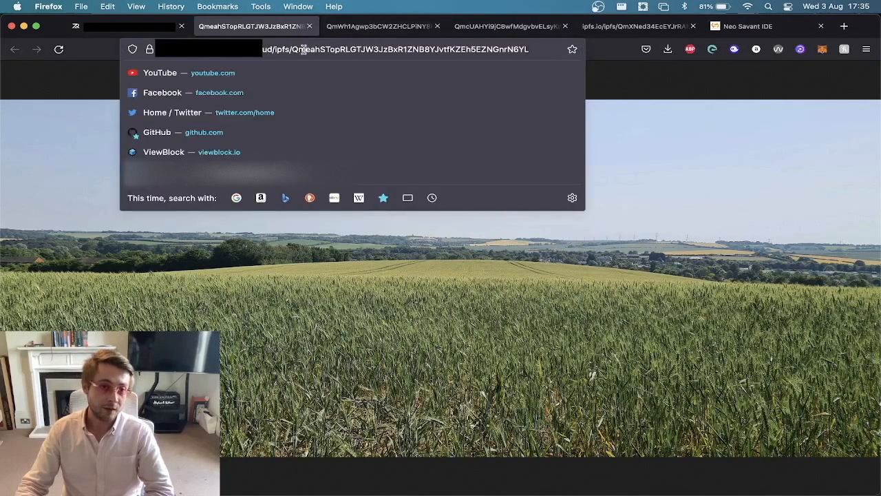
left_click(361, 31)
left_click(356, 53)
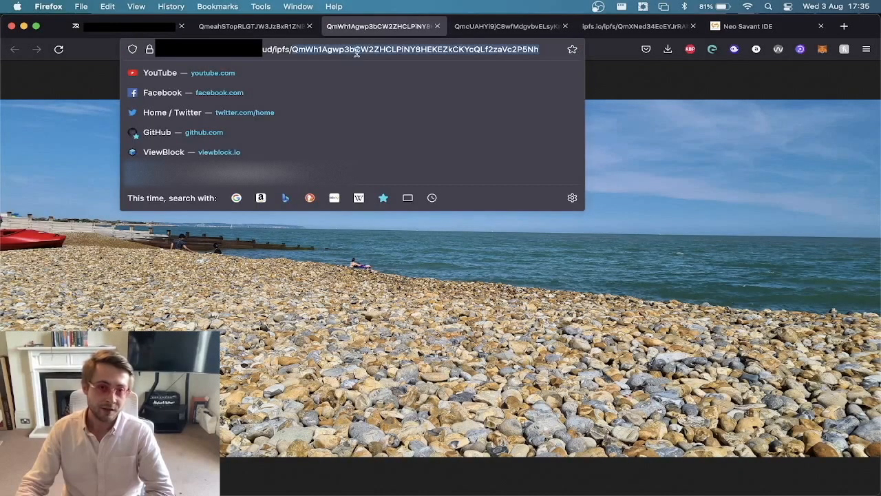
left_click(503, 27)
left_click(402, 49)
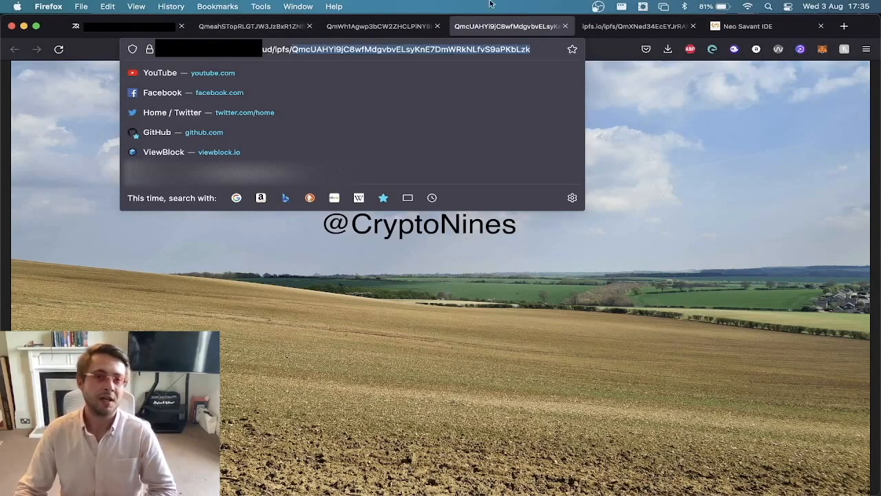
Go back to the IPFS folder index and view token file 1 as raw data.
left_click(618, 28)
key("super+Left")
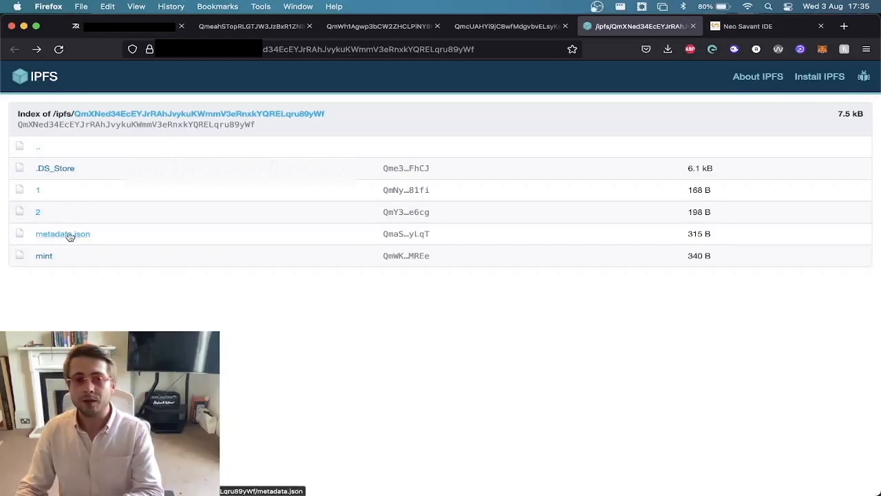
left_click(38, 194)
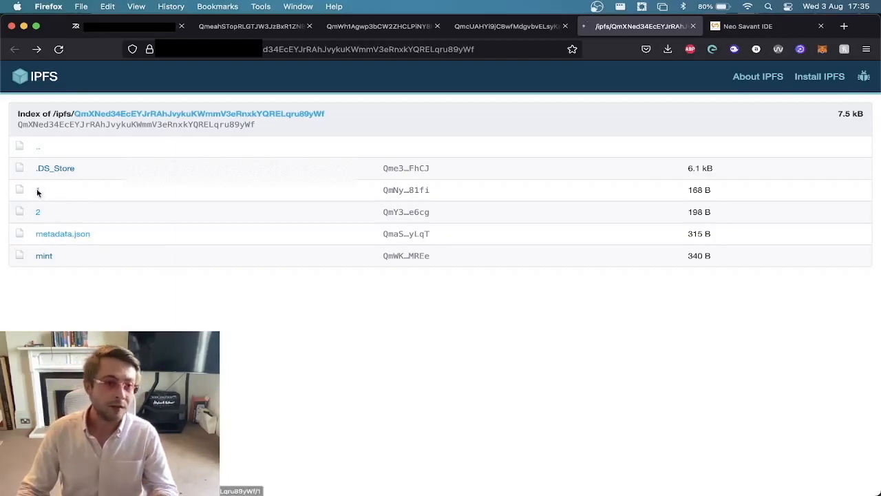
left_click(56, 67)
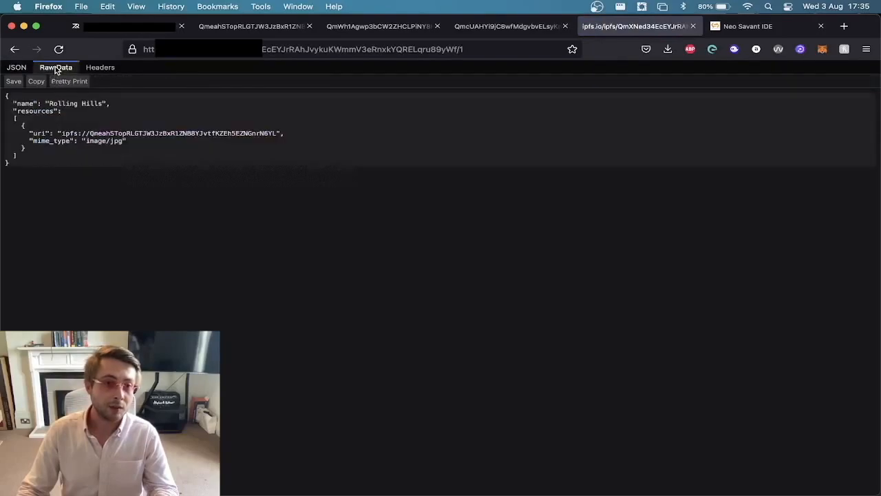
Examine the name entry and the protocol and hash parts of the resource URI in token file 1.
left_click_drag(14, 104, 121, 104)
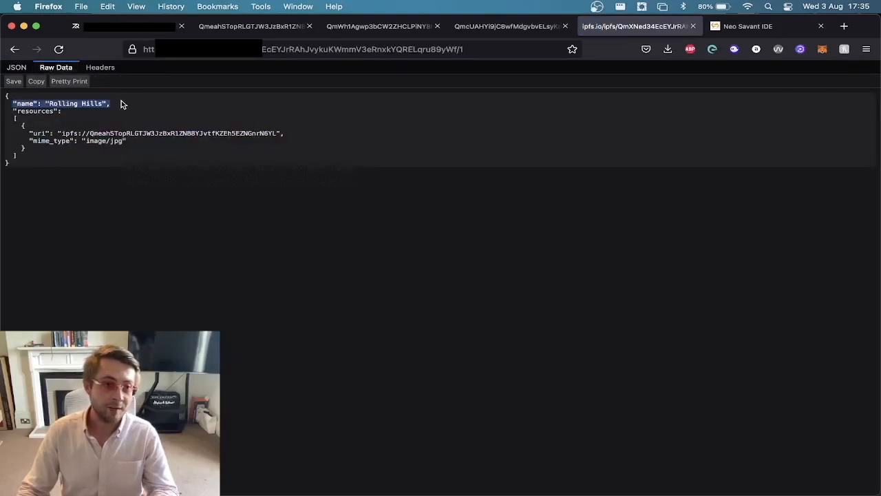
double_click(37, 135)
double_click(73, 135)
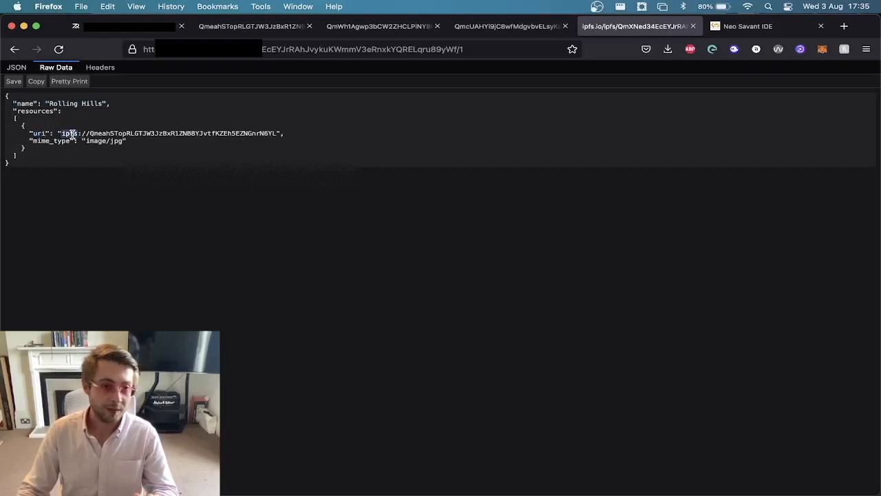
double_click(114, 134)
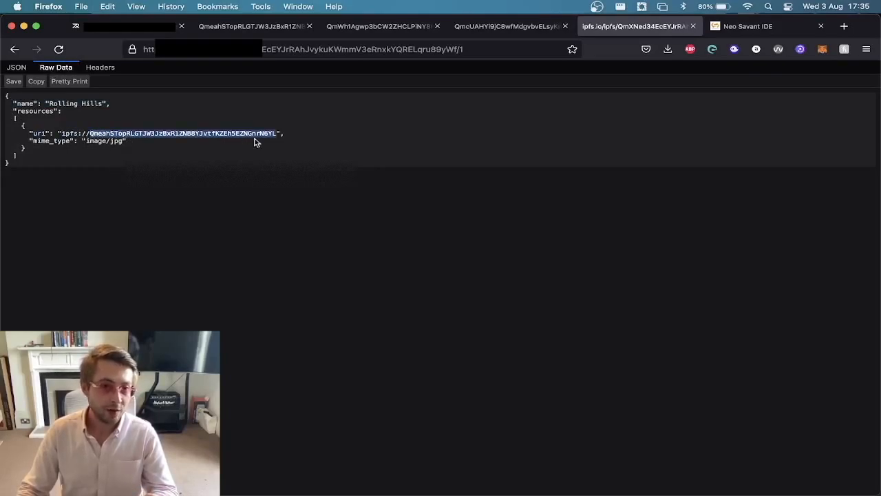
double_click(69, 134)
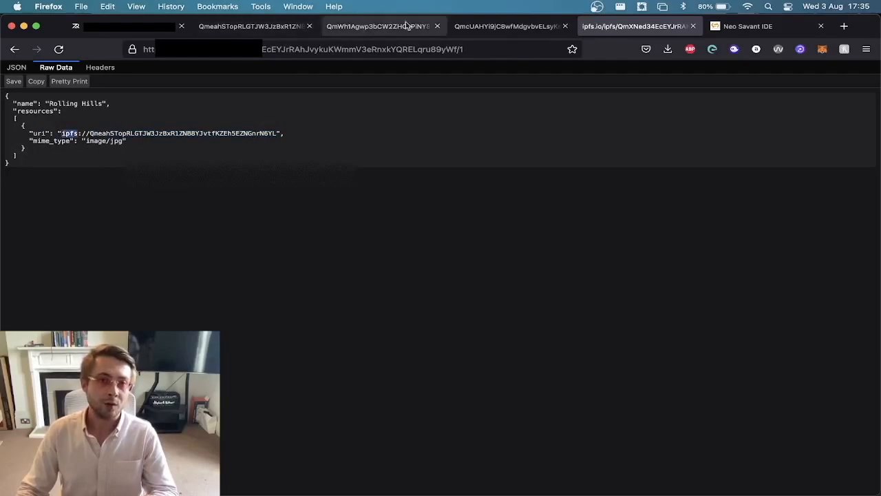
Compare the gateway prefix in the header image's address with the hash in token file 1's URI.
left_click(480, 27)
left_click(426, 48)
double_click(283, 49)
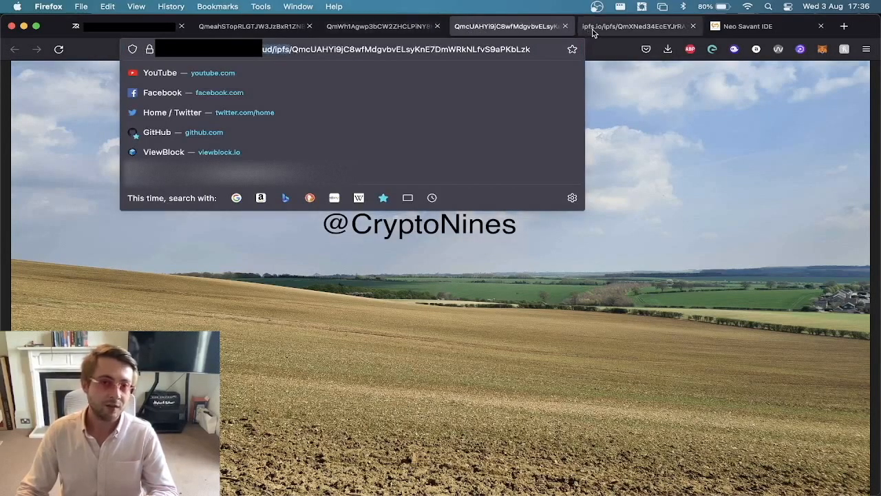
left_click(592, 27)
double_click(121, 131)
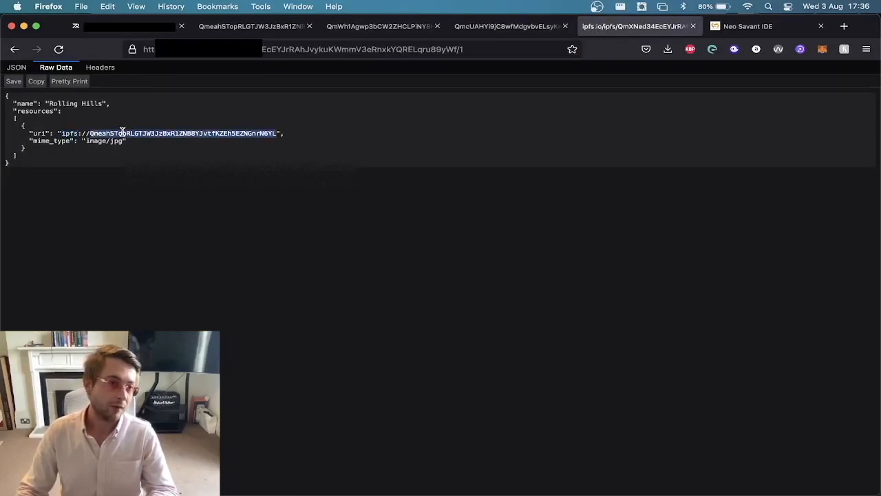
Highlight the header image's full web address and then only its gateway part up to ipfs.
left_click(521, 28)
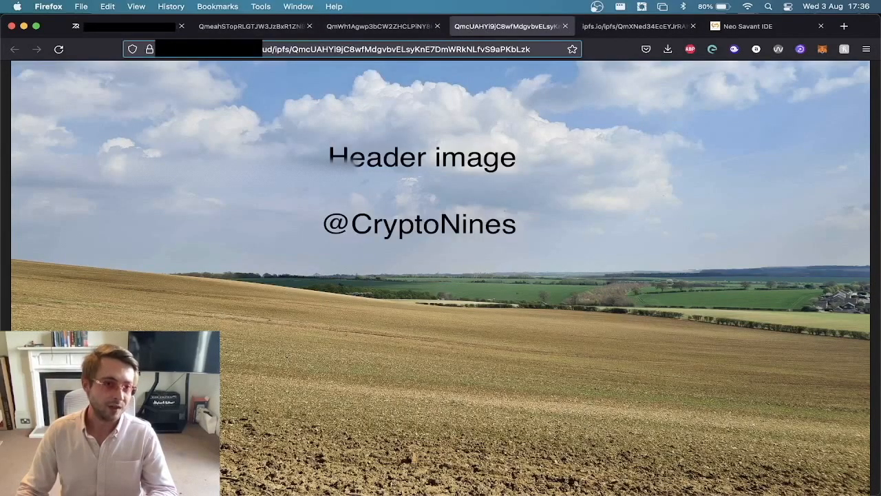
left_click(530, 50)
left_click_drag(547, 49, 117, 42)
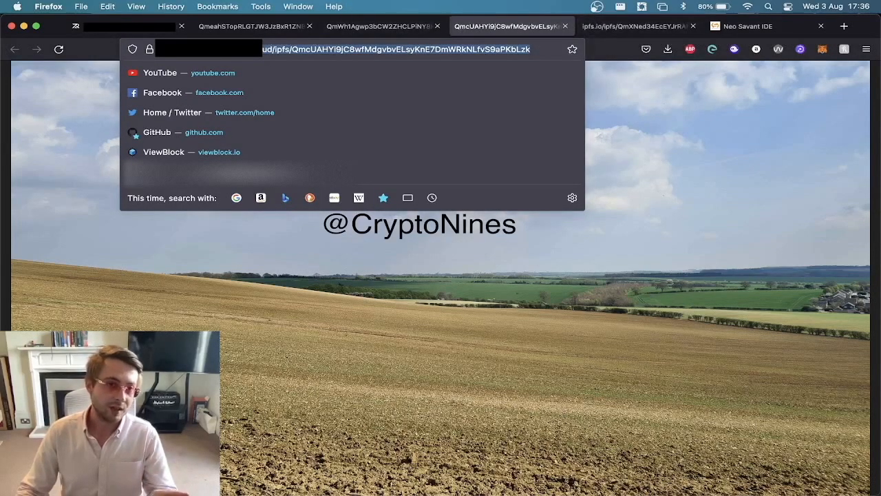
left_click(280, 49)
left_click_drag(284, 49, 149, 47)
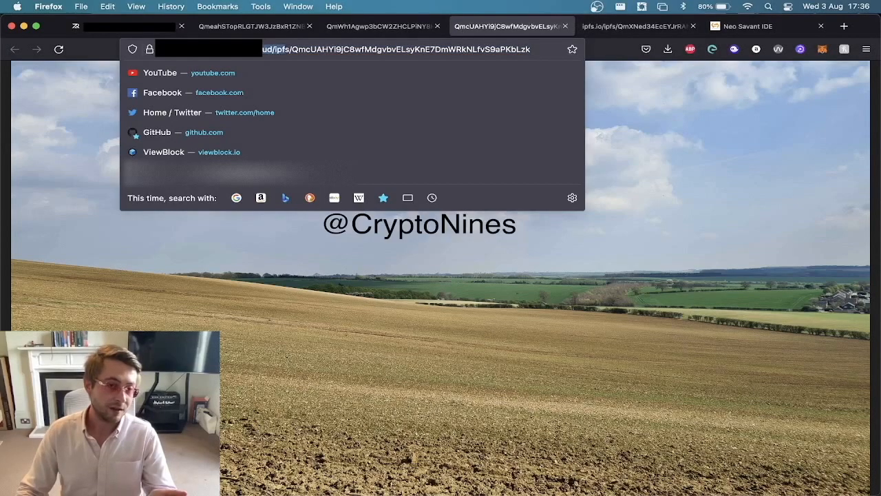
Return to token file 1's metadata and highlight its complete ipfs:// resource URI.
left_click(610, 32)
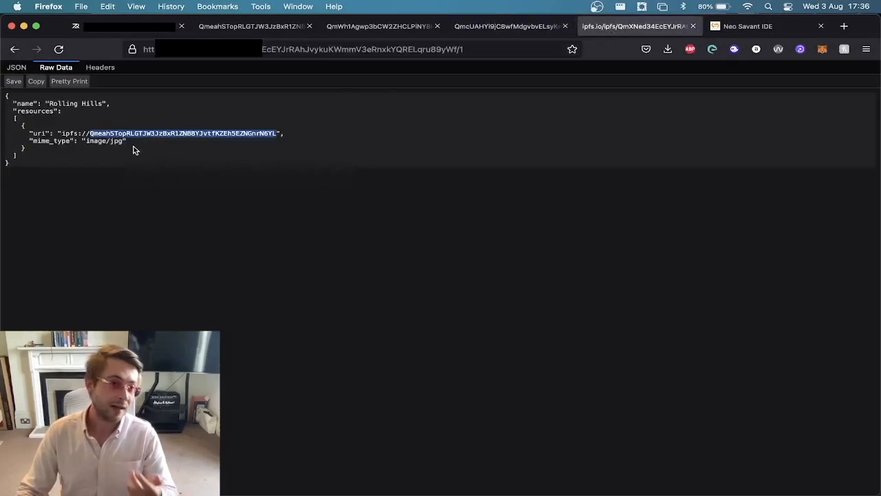
left_click(61, 132)
double_click(149, 133)
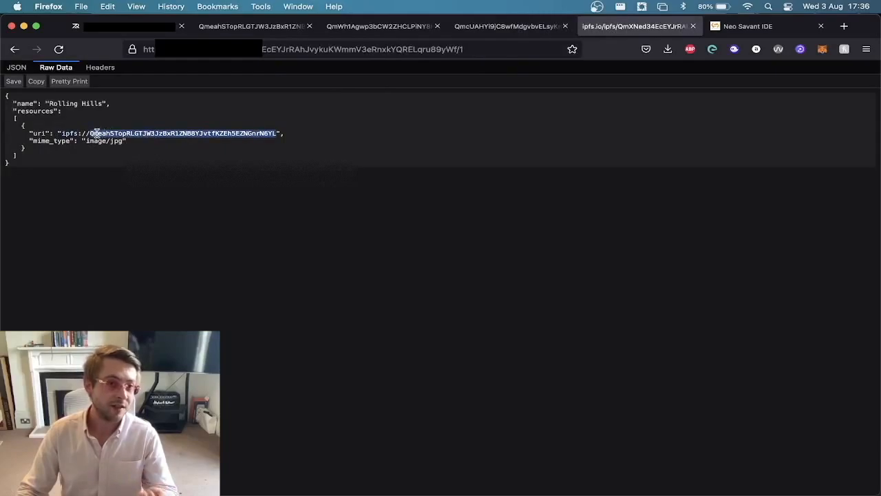
left_click_drag(59, 135, 272, 132)
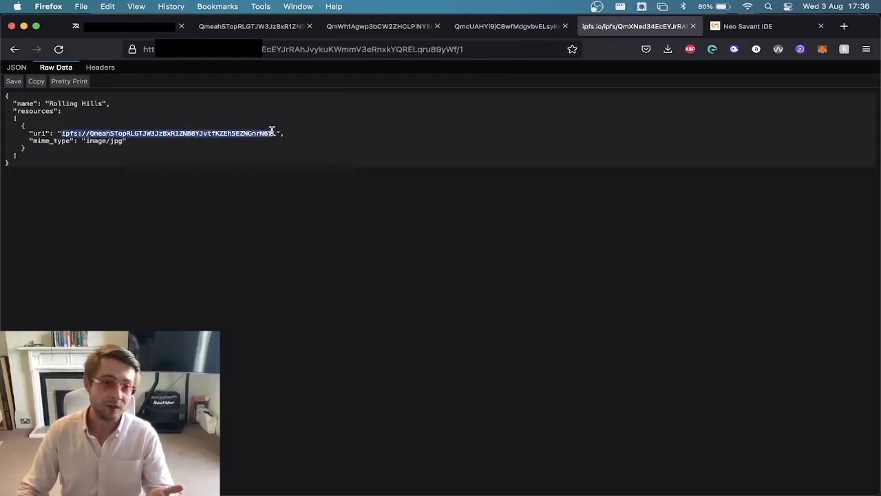
left_click(196, 135)
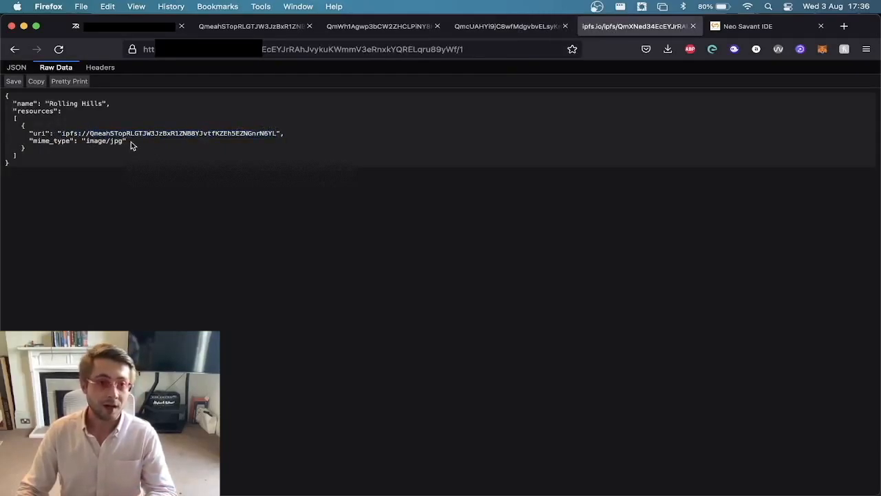
Open token file 2 from the IPFS folder index as raw data and examine its image MIME type.
key("super+Left")
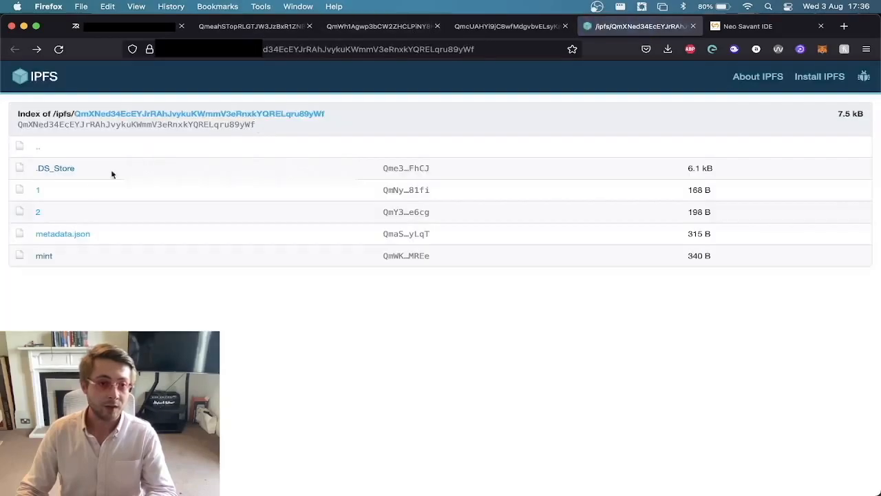
left_click(39, 214)
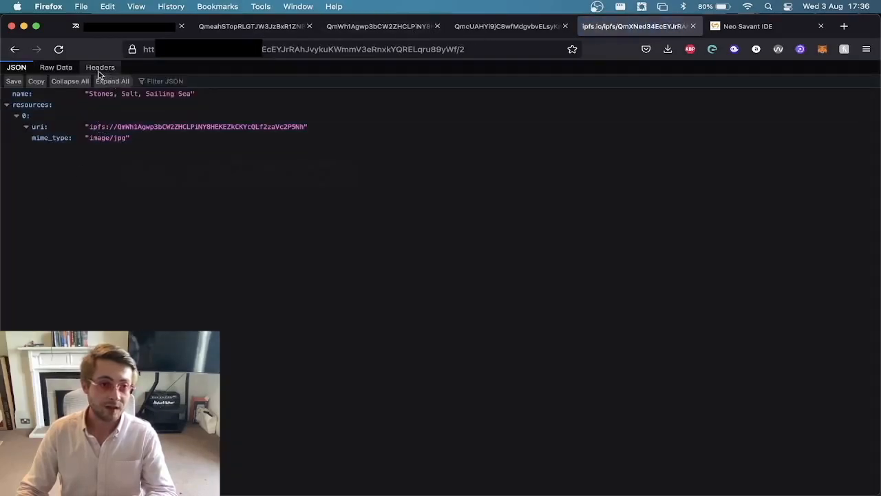
left_click(56, 66)
double_click(121, 141)
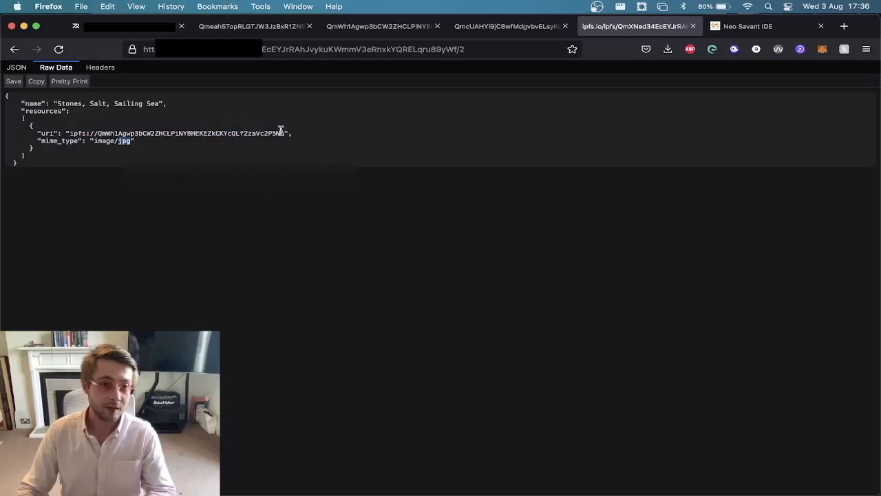
Compare the hash in the pebble beach image's address with the resource URI in token file 2.
left_click(505, 28)
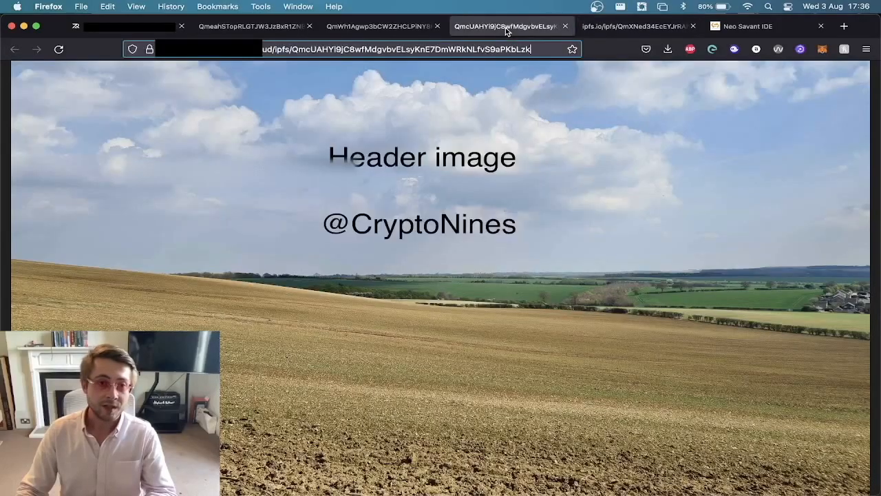
left_click(583, 27)
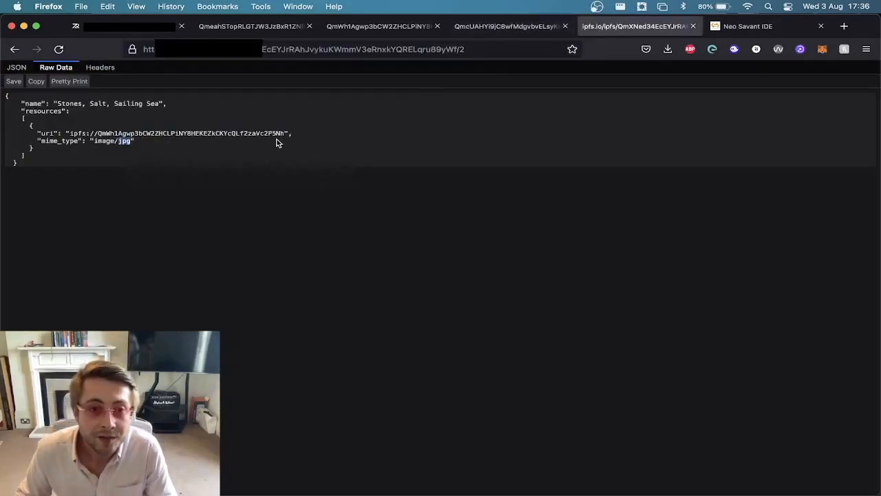
left_click(370, 31)
left_click_drag(524, 50, 539, 49)
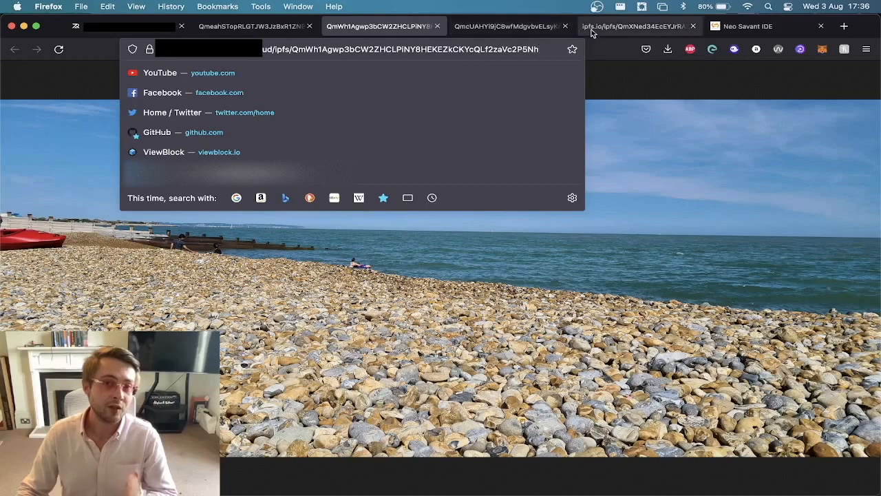
left_click(615, 34)
double_click(208, 132)
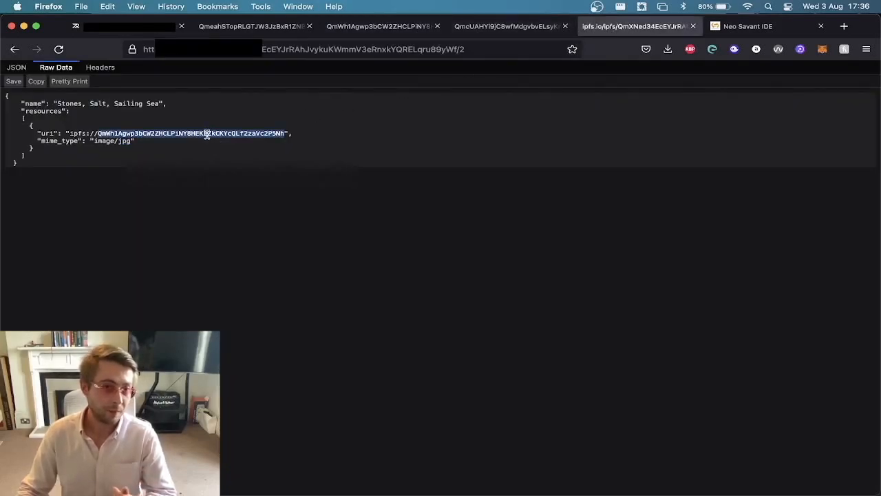
Open metadata.json from the IPFS folder index as raw data and highlight the collection's name and description.
key("super+Left")
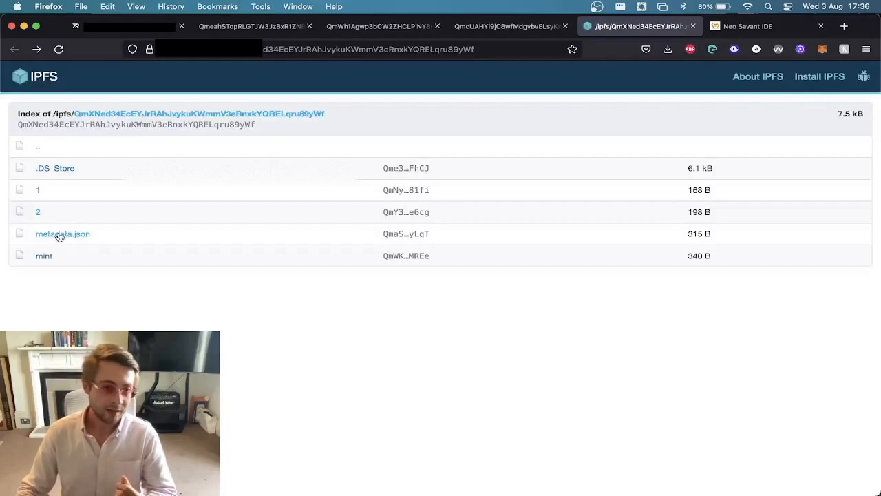
left_click(60, 234)
left_click(57, 69)
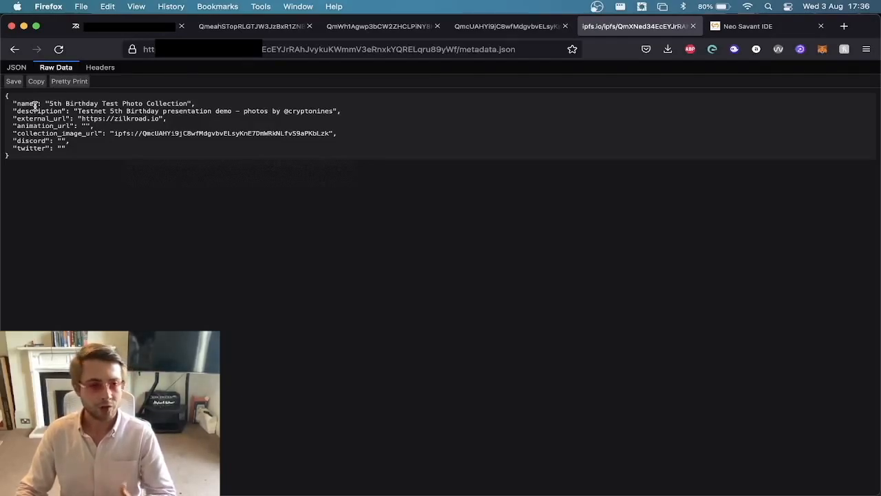
left_click_drag(12, 103, 349, 116)
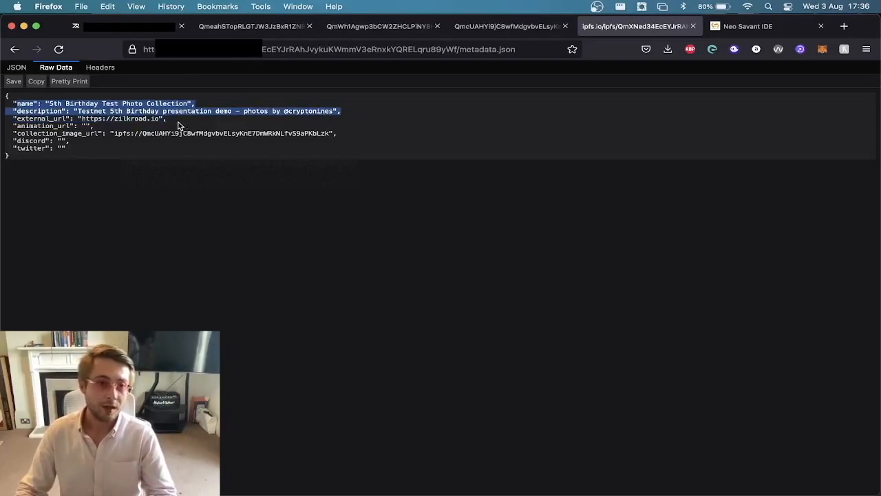
Highlight the external_url entry in metadata.json and compare the collection_image_url hash with the header image's address.
left_click_drag(172, 120, 3, 117)
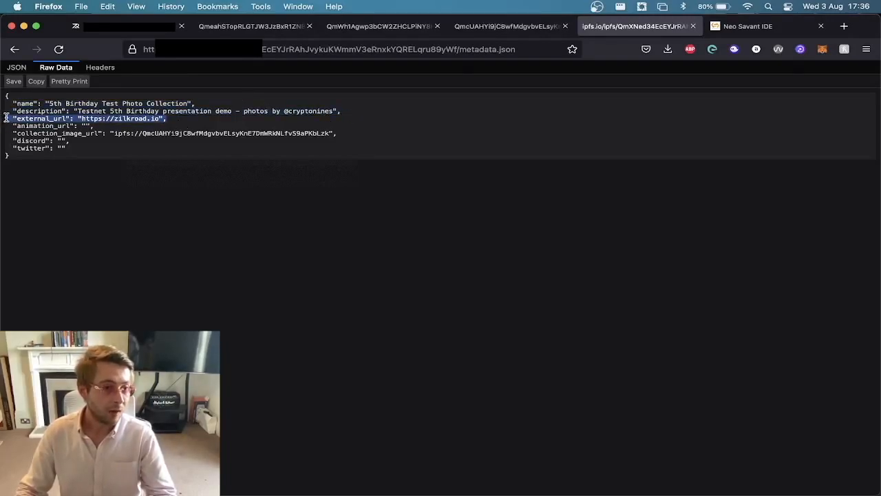
left_click_drag(7, 133, 352, 138)
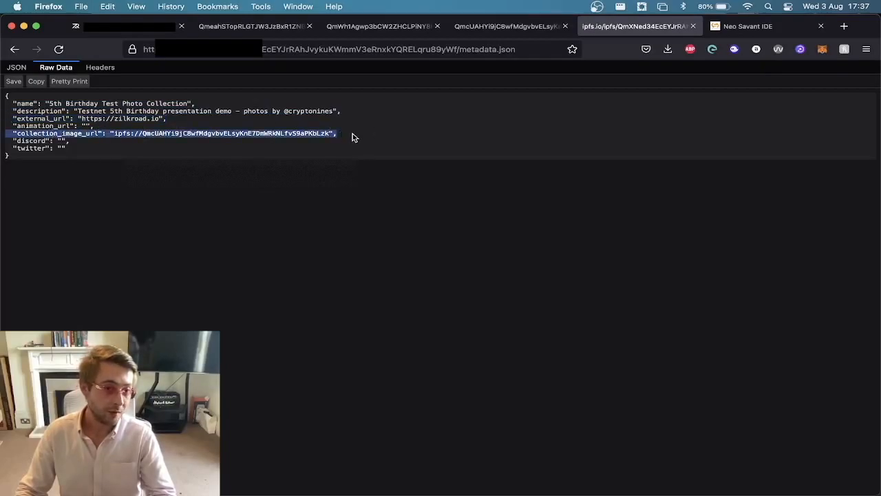
left_click(474, 31)
left_click(526, 49)
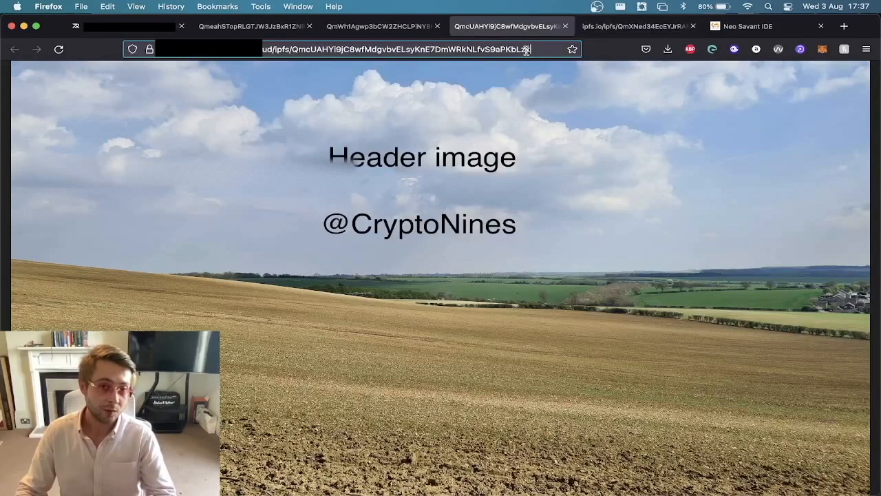
left_click_drag(518, 48, 600, 49)
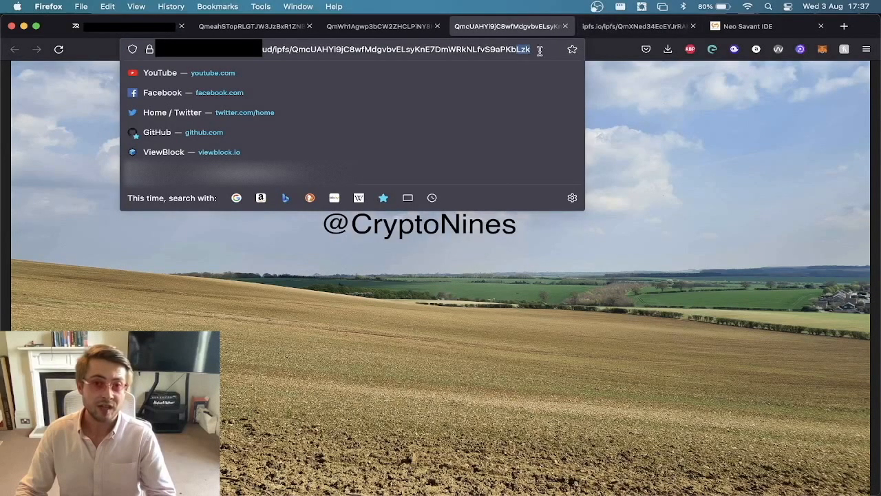
left_click(611, 30)
left_click(330, 133)
left_click_drag(327, 129, 327, 128)
left_click(296, 134)
Highlight the discord and twitter entries in the collection's metadata.json.
left_click_drag(62, 149, 2, 142)
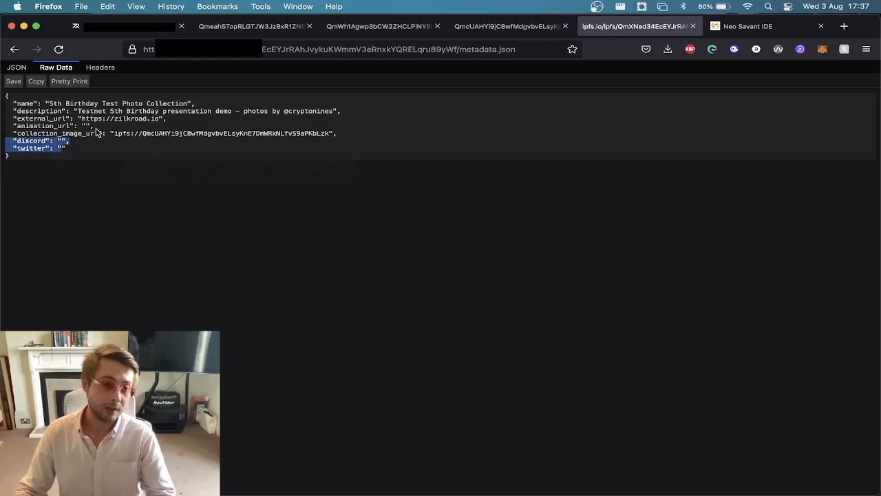
left_click(40, 141)
double_click(33, 149)
left_click(90, 155)
left_click_drag(77, 147, 49, 143)
left_click(163, 140)
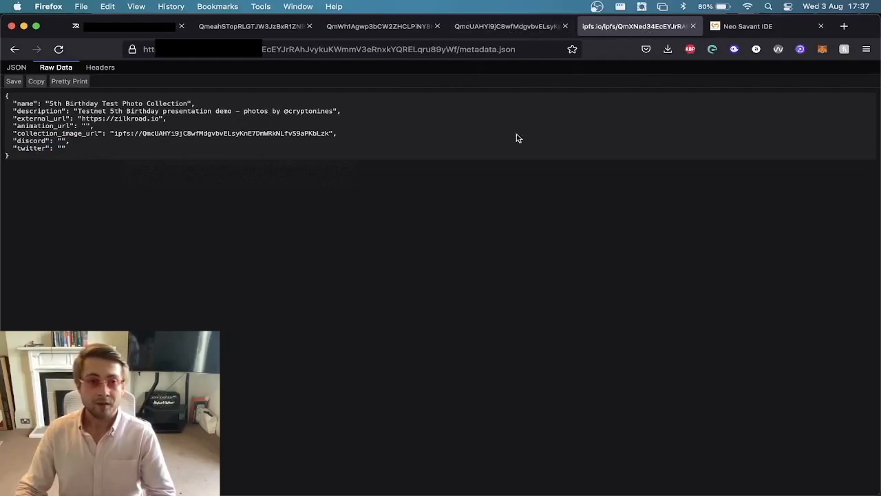
Return to the IPFS folder index and highlight the folder's full address.
key("super+Left")
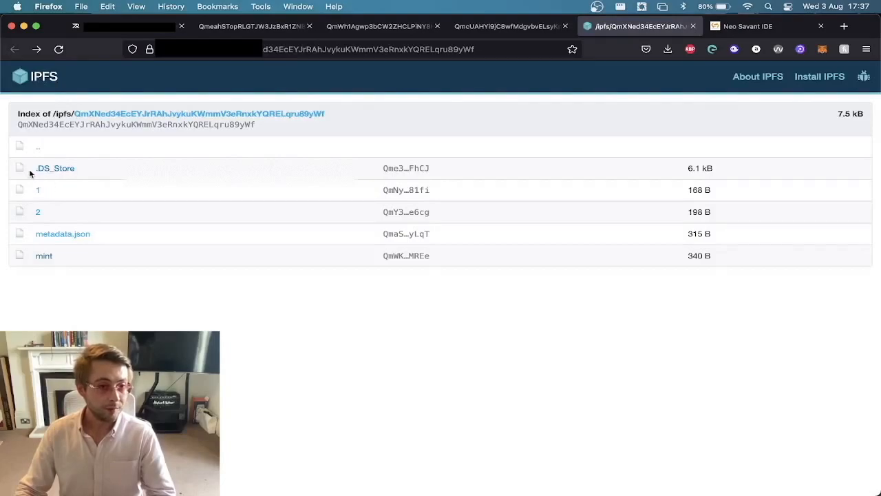
left_click(254, 55)
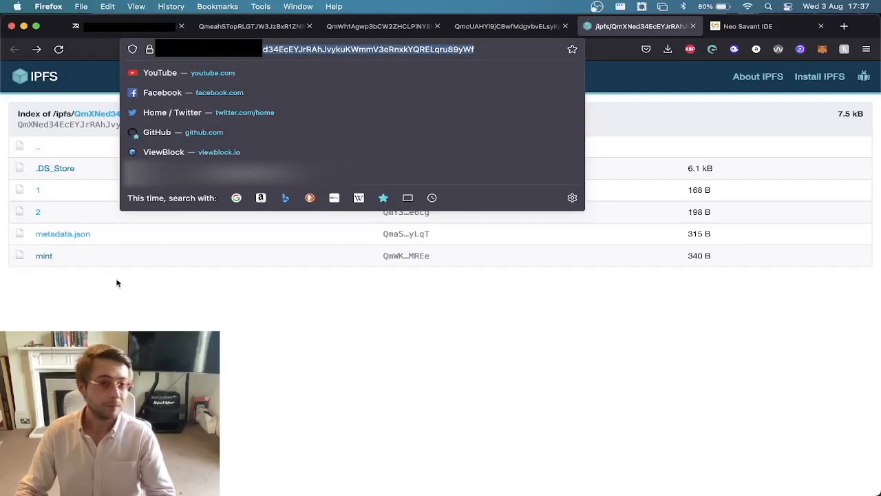
key("Escape")
left_click(354, 49)
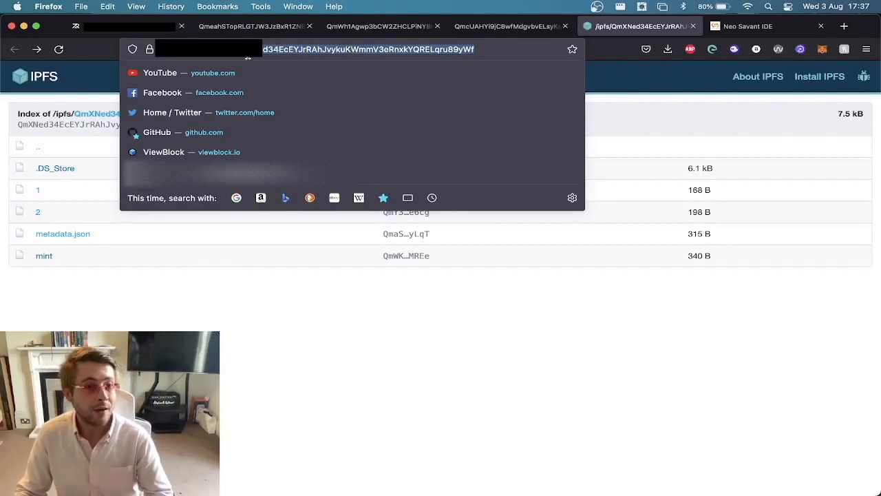
left_click(247, 50)
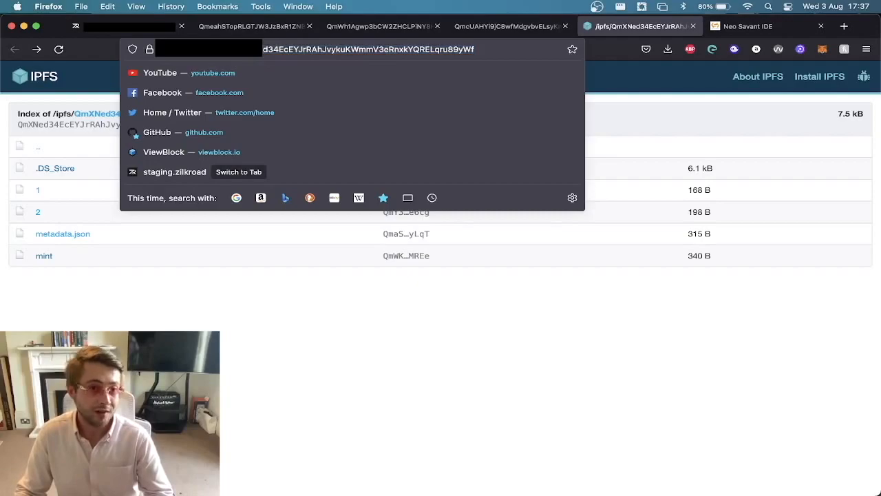
Highlight the token files 1 and 2 and the metadata.json entry in the IPFS folder index.
left_click(33, 191)
left_click(38, 212)
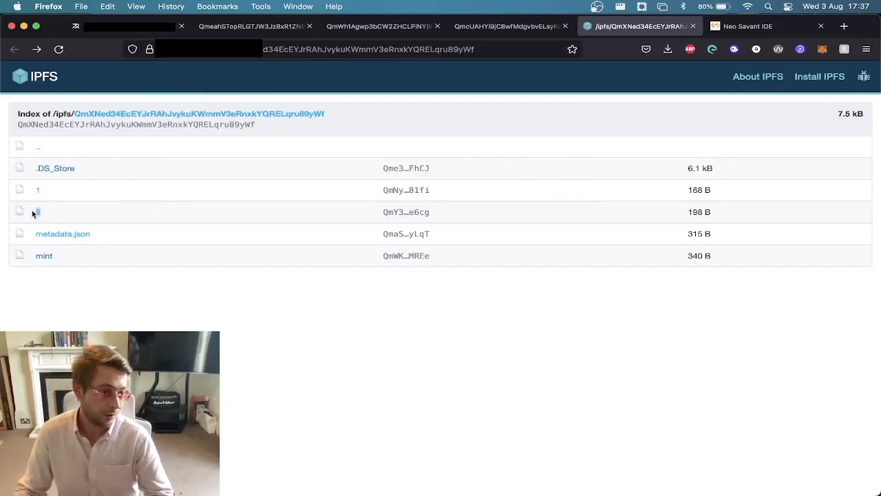
left_click(40, 236)
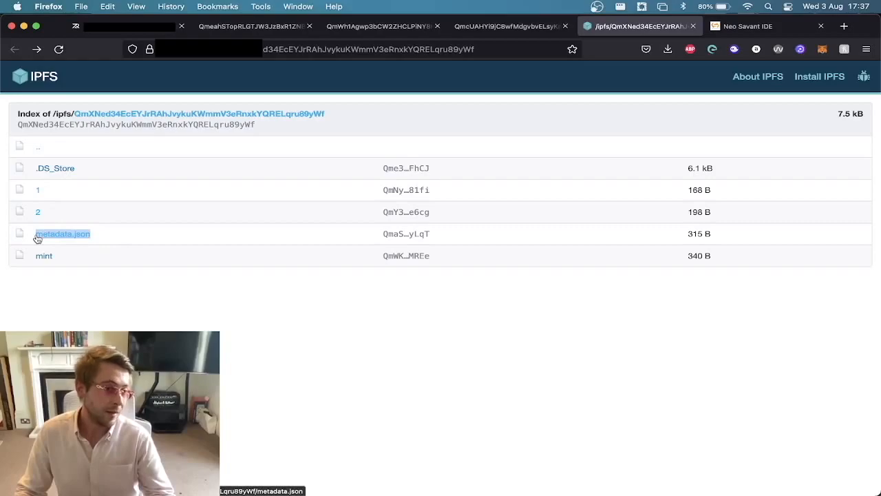
left_click(148, 289)
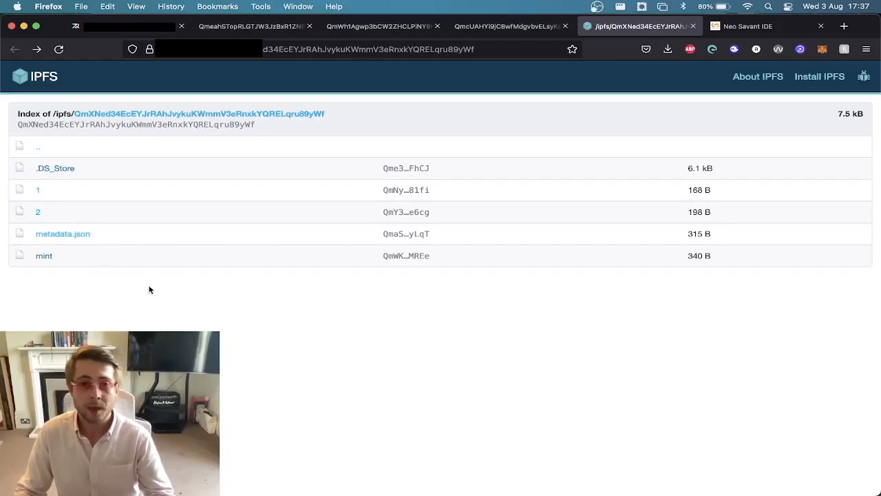
Switch to the Zilkroad marketplace and check the connected account's balance in the wallet extension.
left_click(130, 26)
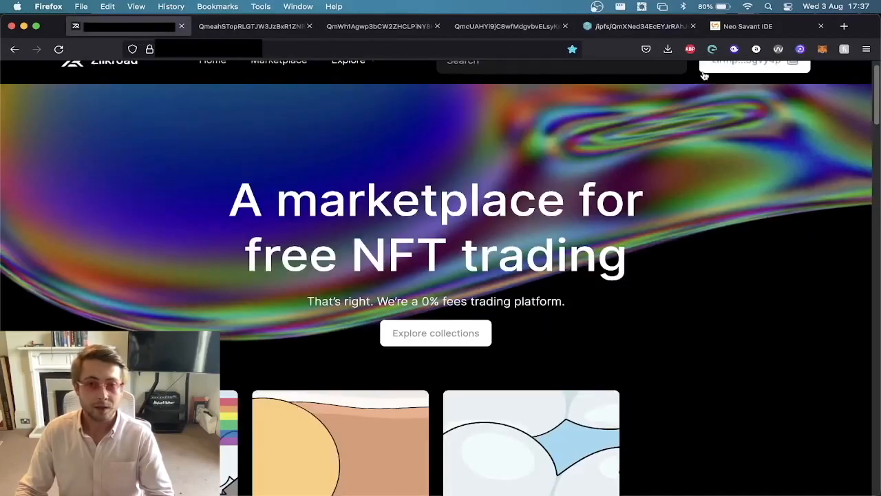
scroll(654, 89, "up", 1)
left_click(713, 49)
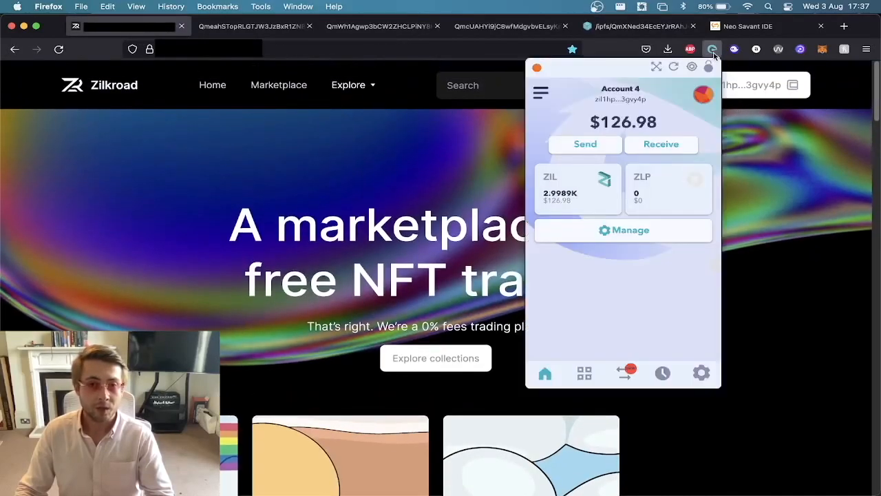
left_click(741, 115)
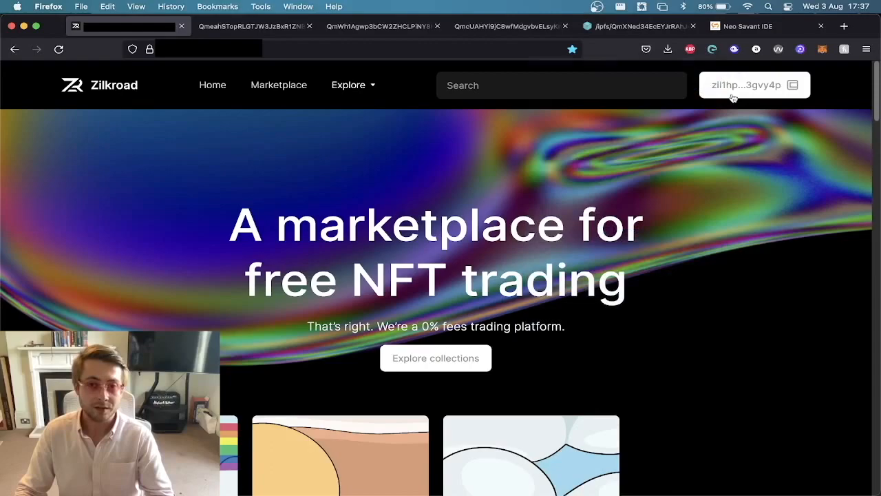
Open the connected wallet's page on Zilkroad with View wallet and dismiss the options.
left_click(733, 96)
left_click(610, 175)
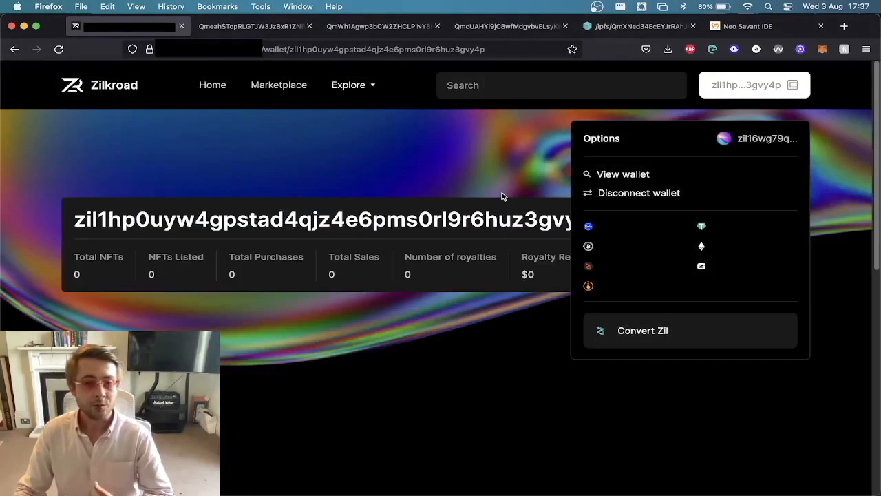
left_click(477, 169)
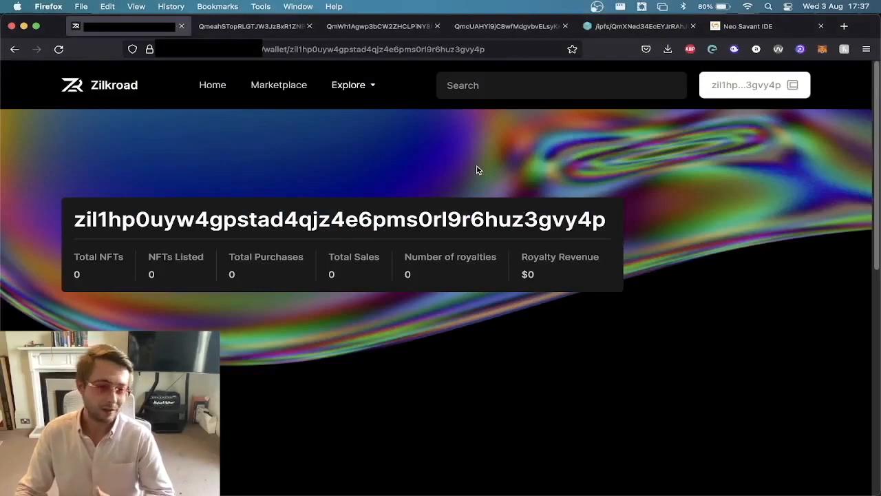
Examine the wallet page's totals, the Your NFTs section and the Wallet Activity table.
scroll(478, 170, "down", 8)
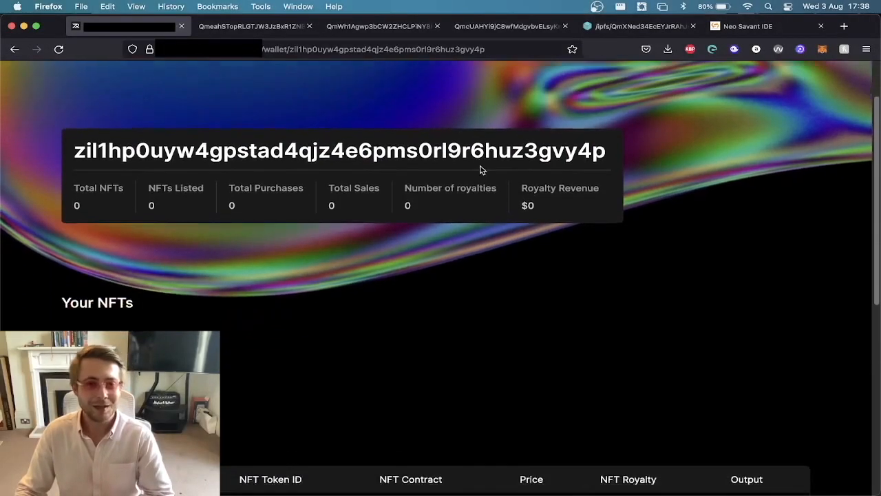
scroll(221, 350, "up", 6)
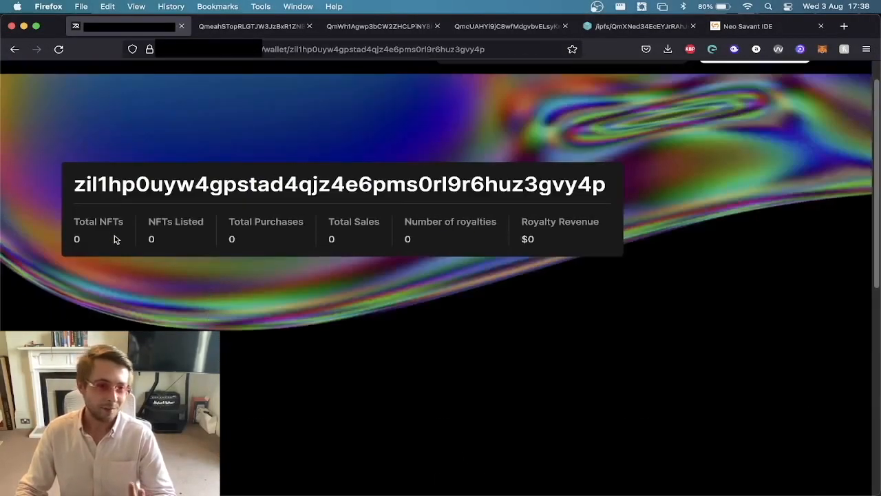
scroll(153, 289, "down", 3)
scroll(153, 289, "down", 1)
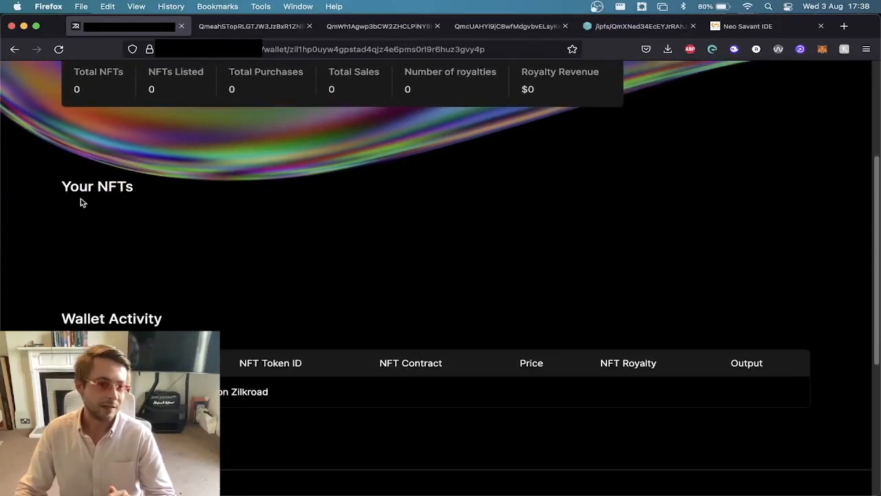
left_click_drag(172, 391, 328, 387)
left_click(334, 390)
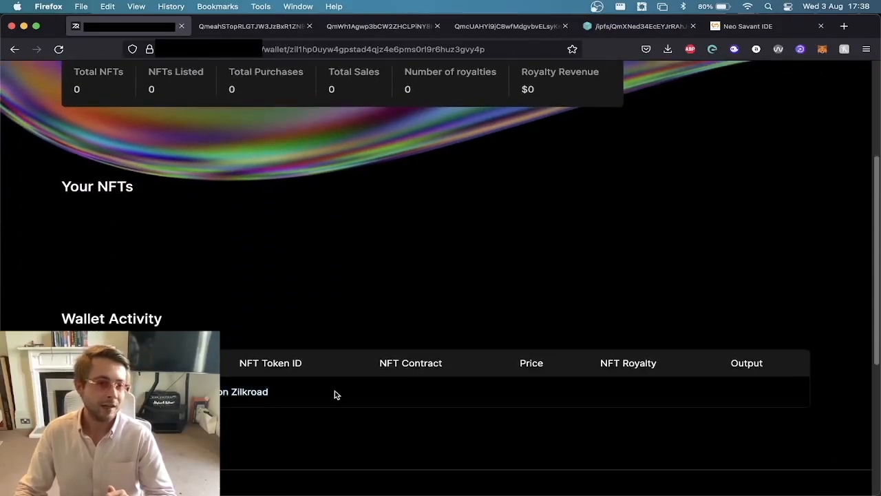
scroll(263, 383, "up", 5)
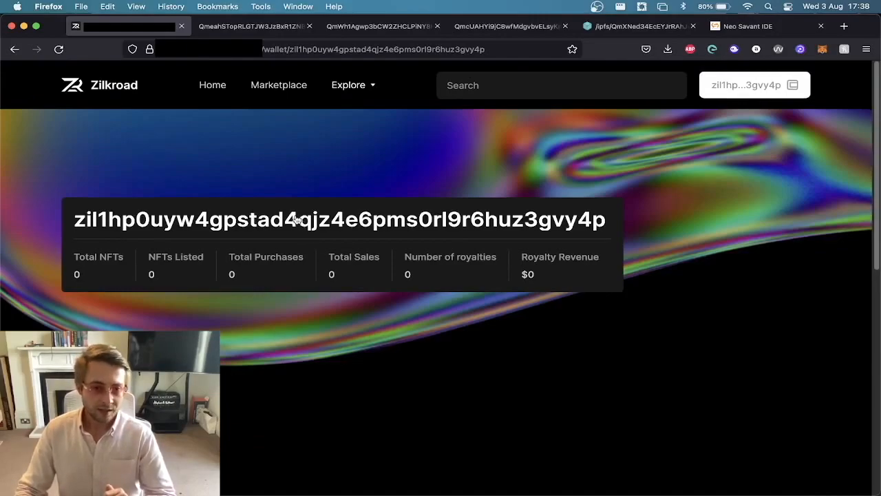
scroll(437, 212, "down", 3)
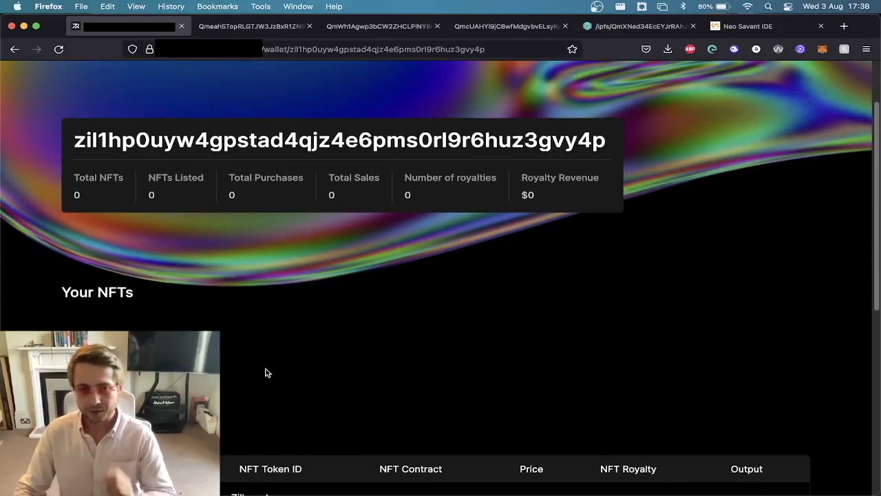
Switch to Neo Savant IDE and highlight the initial_contract_owner address in the ZRC-6 NFT.scilla deployment parameters.
left_click(735, 29)
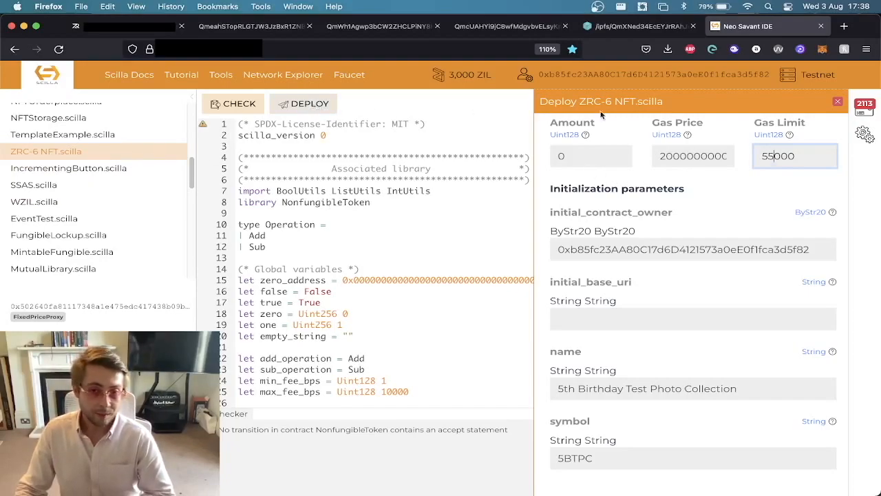
double_click(590, 250)
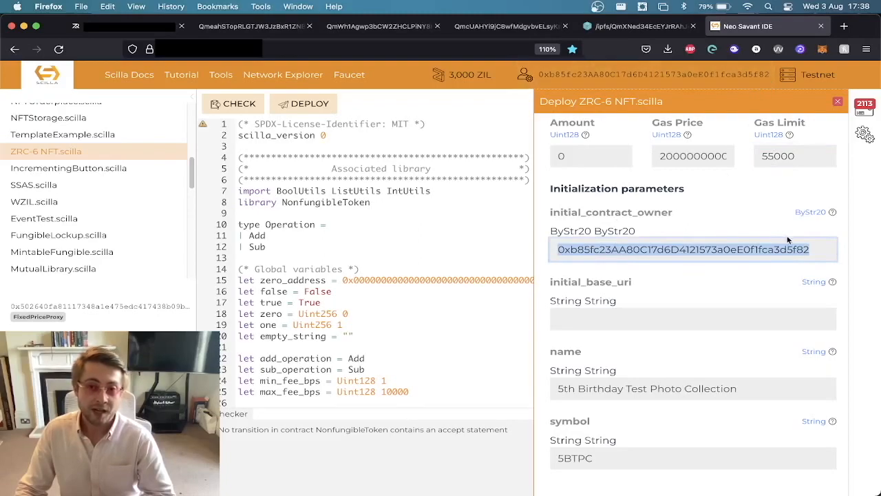
left_click(801, 247)
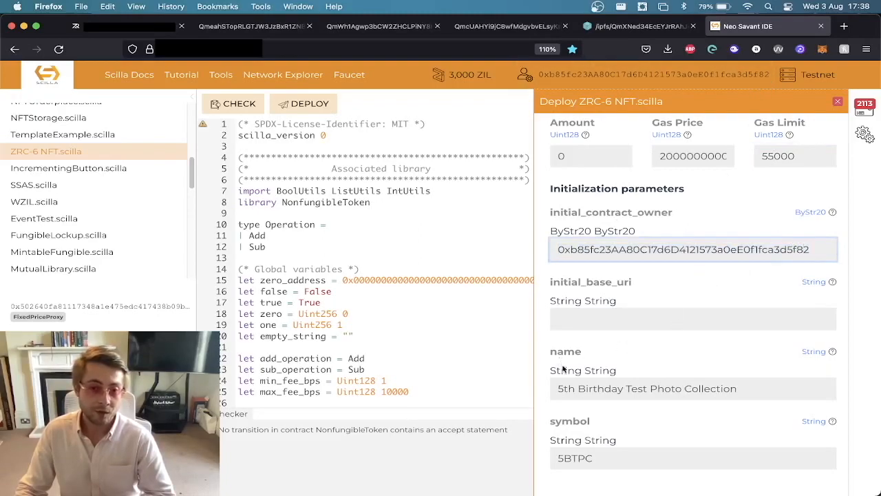
Highlight the collection name "5th Birthday Test Photo Collection" and the symbol 5BTPC in the deployment parameters.
left_click_drag(563, 389, 469, 379)
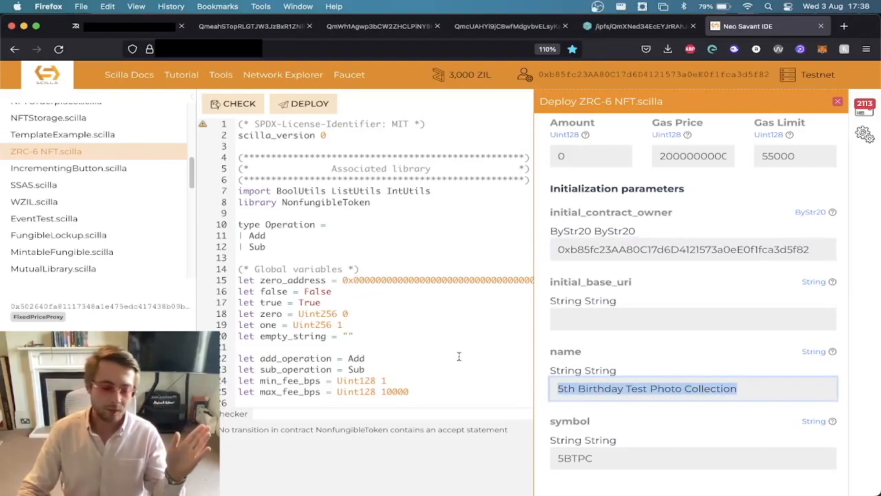
left_click_drag(744, 392, 488, 389)
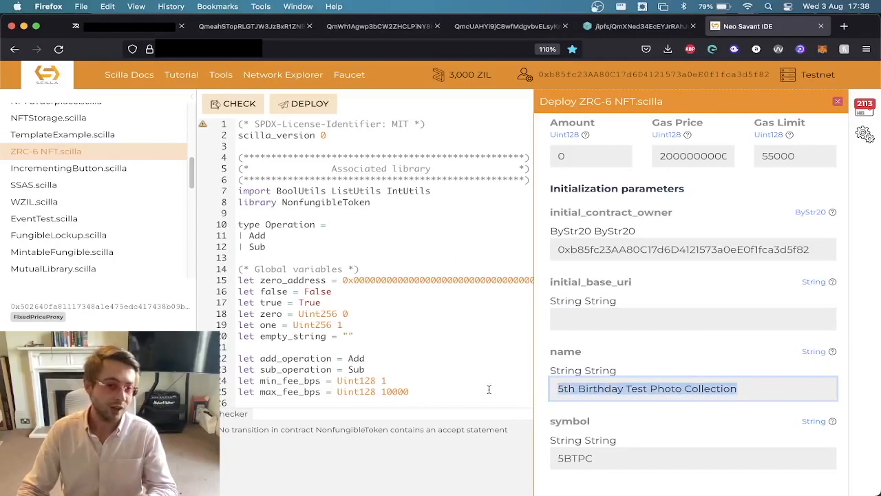
left_click(714, 389)
left_click_drag(742, 390, 521, 381)
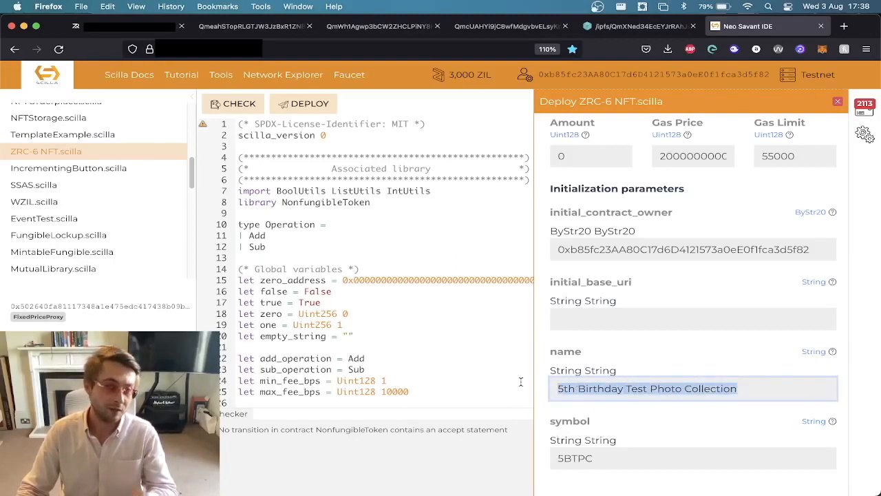
left_click_drag(729, 388, 492, 380)
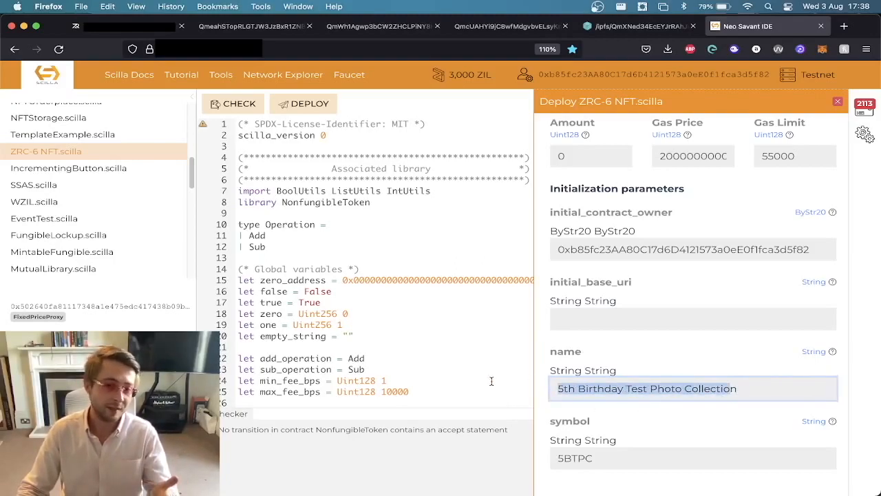
left_click_drag(595, 449, 471, 451)
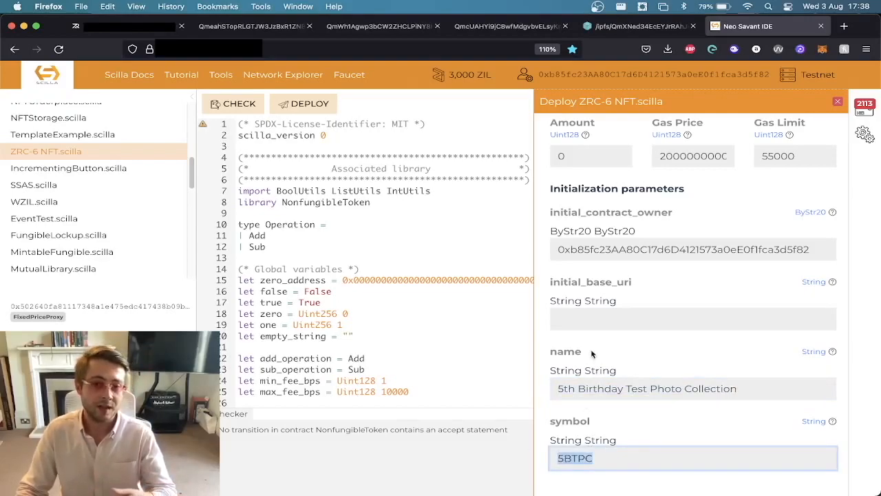
Set initial_base_uri to ipfs://QmXNed34EcEYJrRAhJvykuKWmmV3eRnxkYQRELqru89yWf/, copying the metadata folder's hash from its IPFS page.
left_click(590, 324)
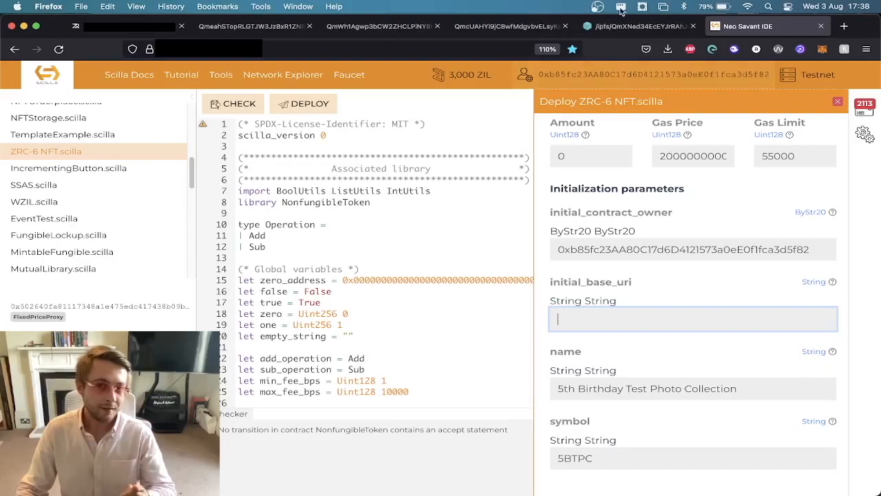
left_click(636, 27)
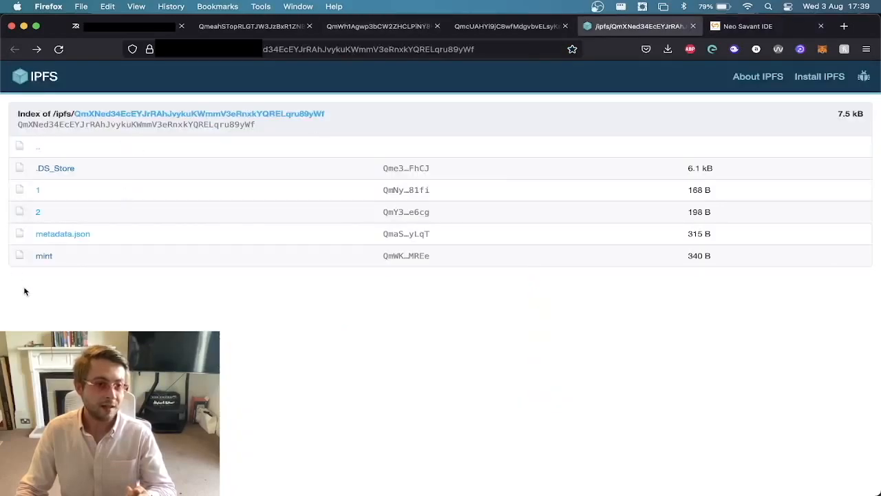
left_click(289, 49)
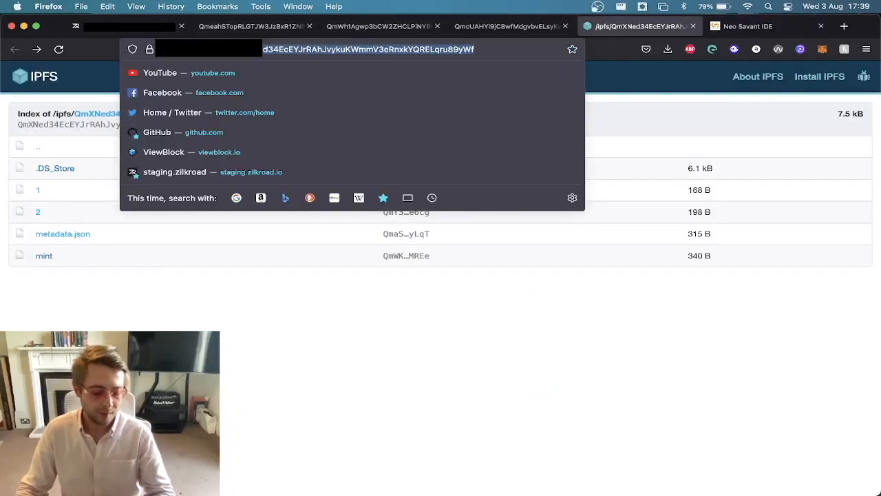
key("super+c")
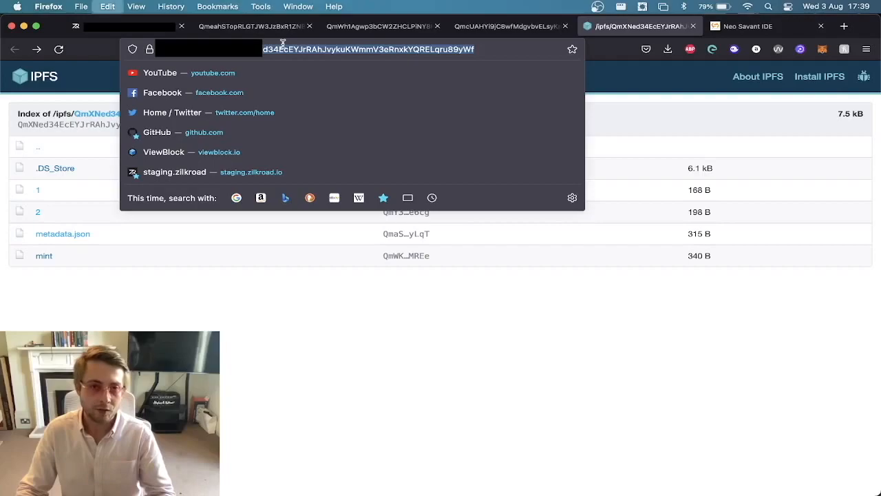
left_click(725, 26)
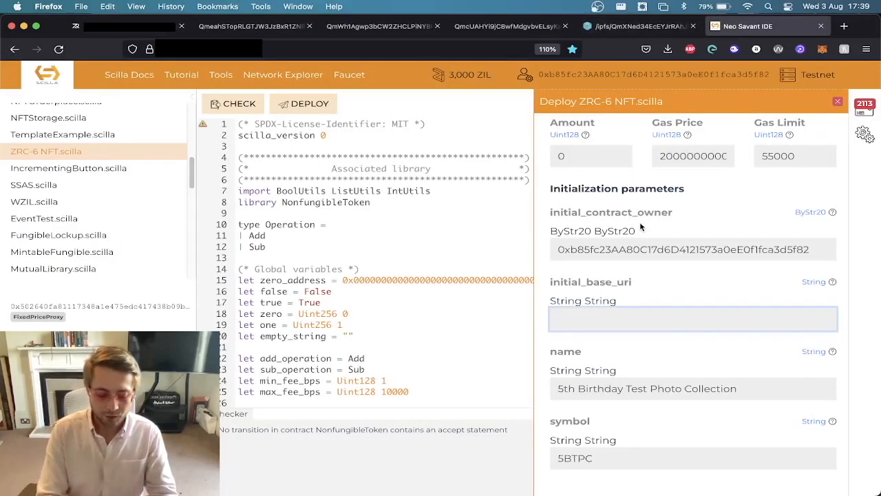
type("ipfs://")
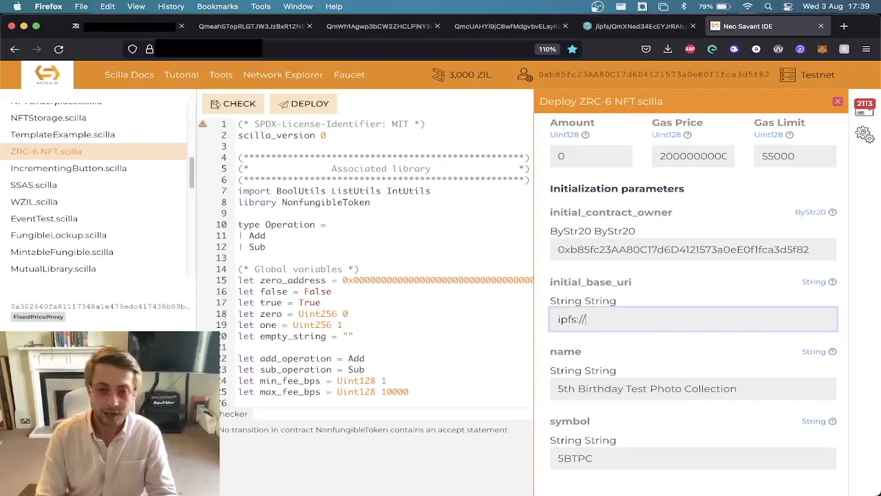
key("super+v")
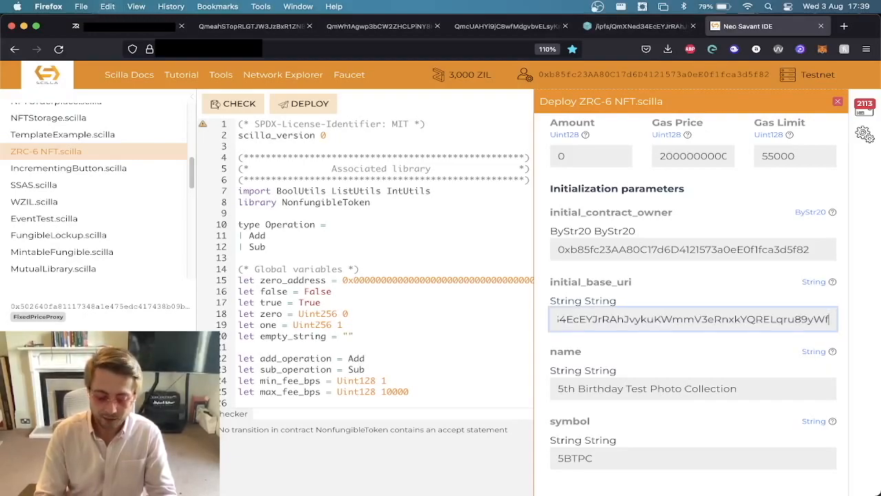
type("/")
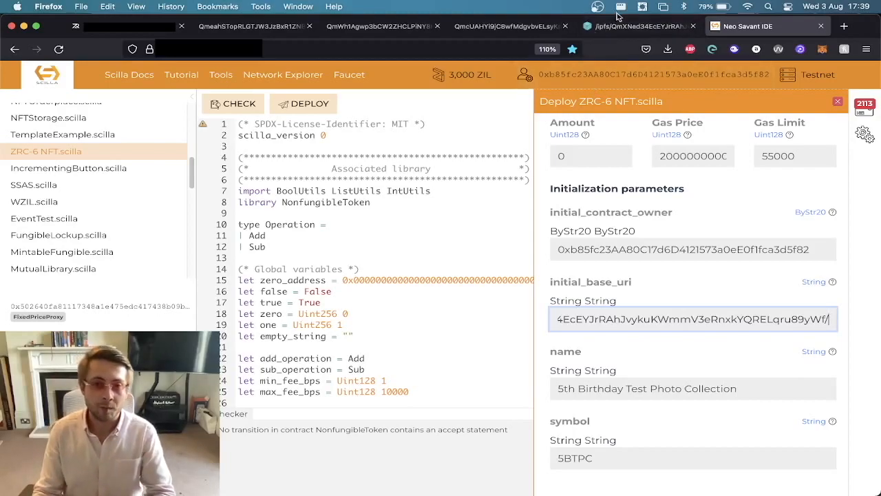
View token 1's metadata by appending /1 to the IPFS metadata folder address, and return to Neo Savant IDE.
left_click(637, 27)
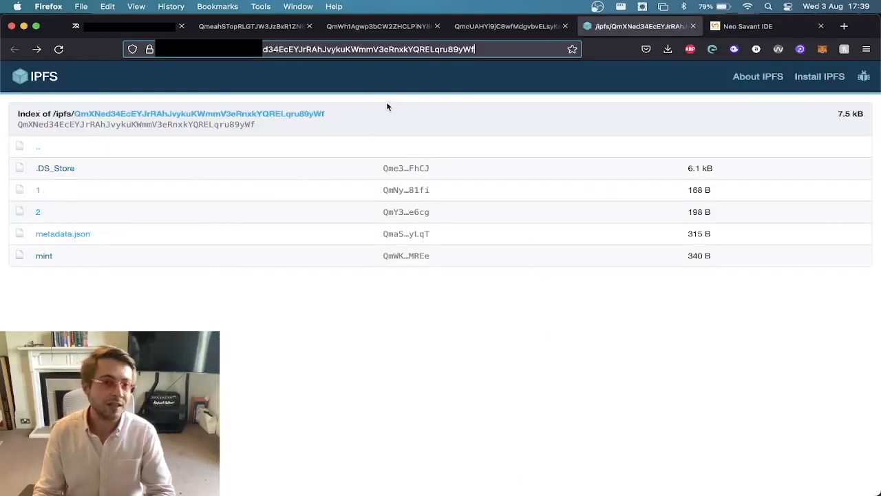
type("/1")
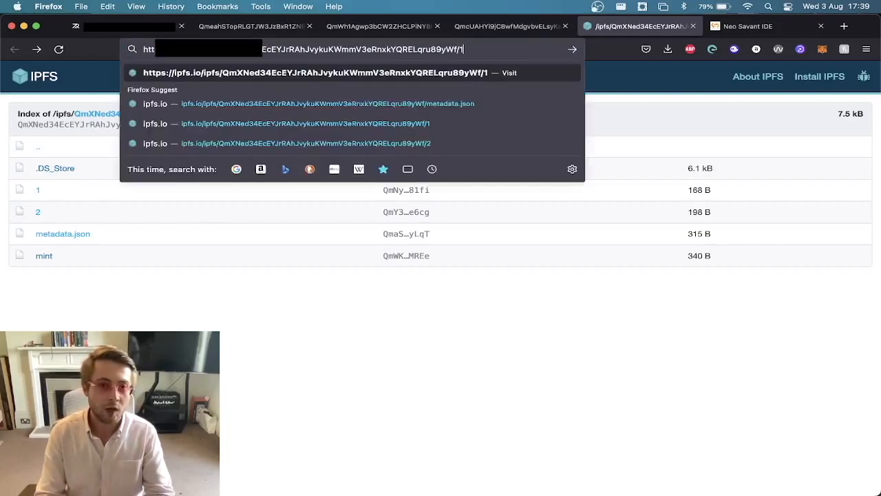
key("Return")
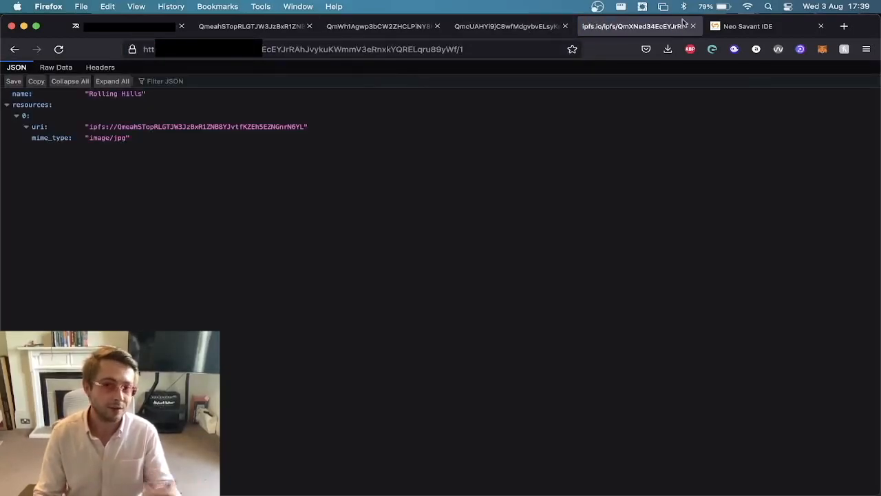
left_click(747, 26)
Clear the initial_base_uri value and restore the ipfs:// address with the metadata folder hash and trailing slash.
scroll(663, 297, "down", 2)
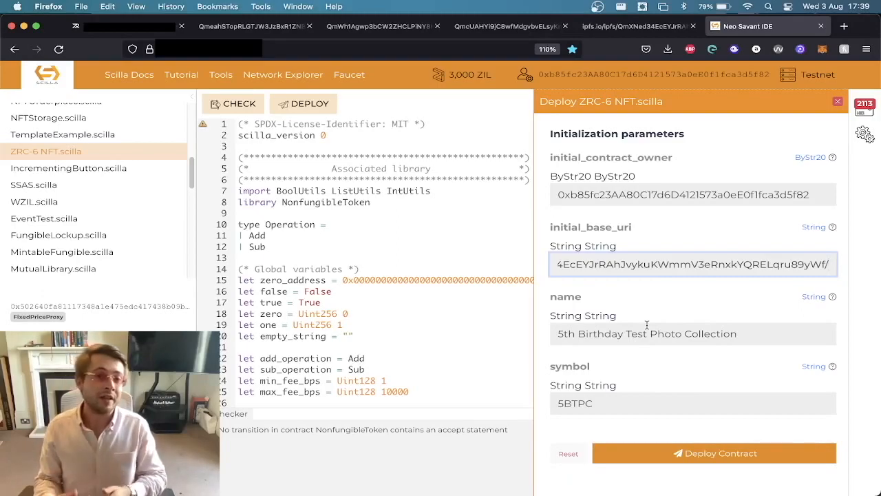
triple_click(638, 265)
left_click(675, 288)
double_click(737, 261)
key("BackSpace")
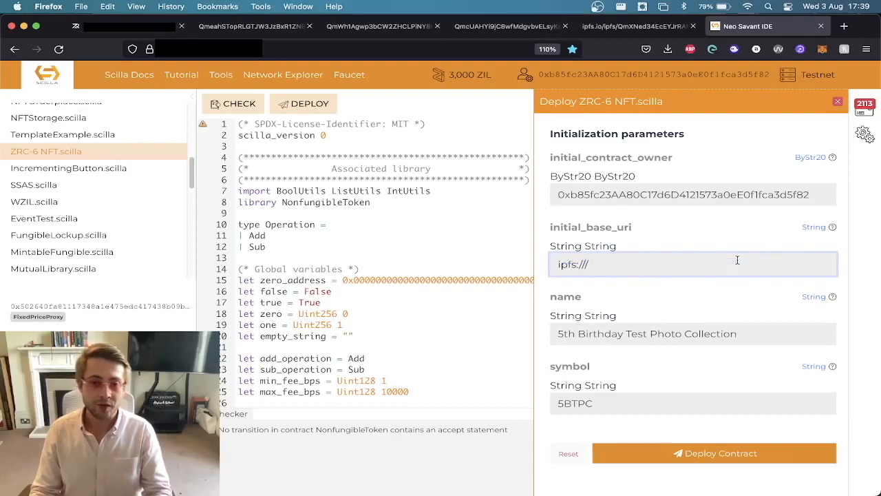
key("super+a")
key("super+x")
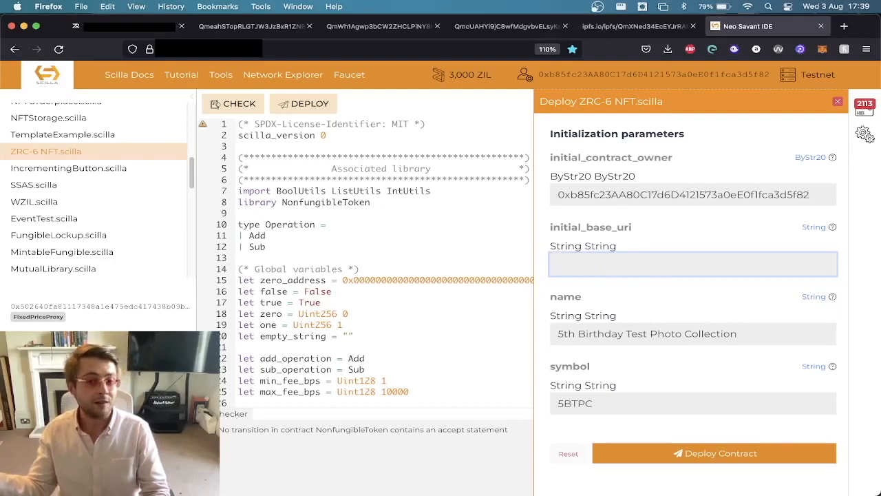
key("super+v")
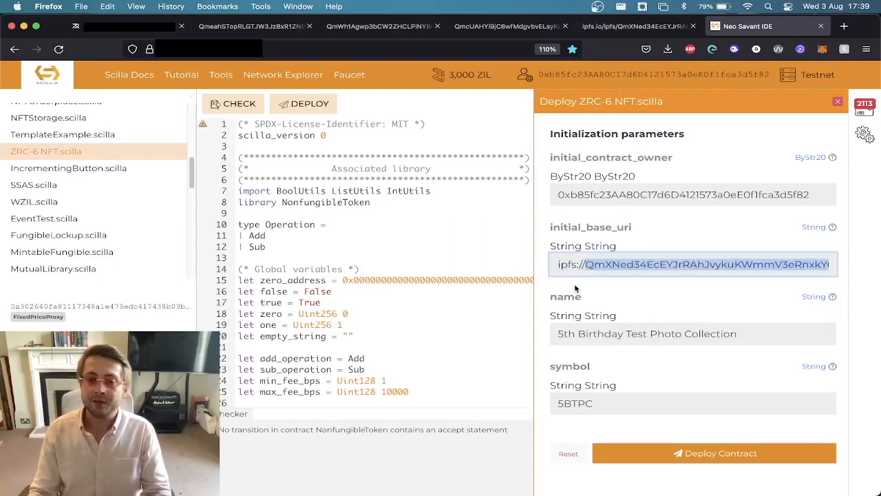
Highlight the initial_base_uri label and its full value, and check the address through to the trailing slash.
left_click(621, 265)
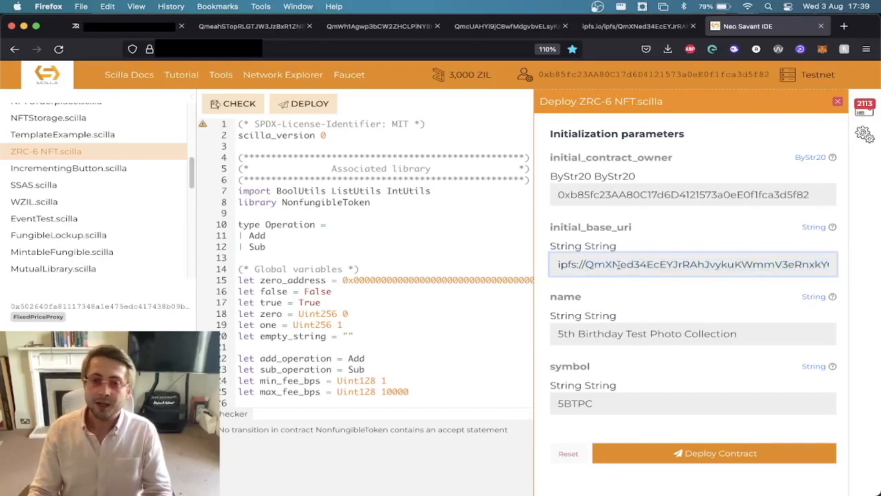
double_click(587, 230)
left_click(586, 265)
key("super+a")
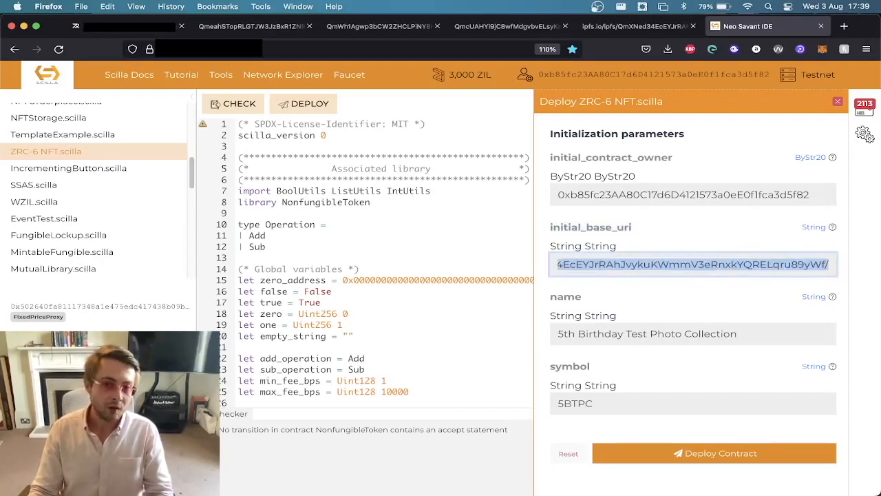
left_click_drag(818, 268, 402, 268)
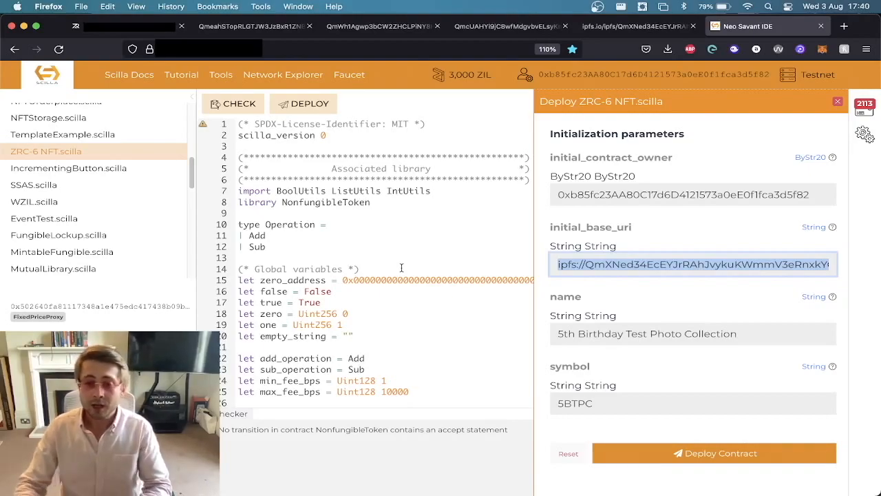
triple_click(642, 263)
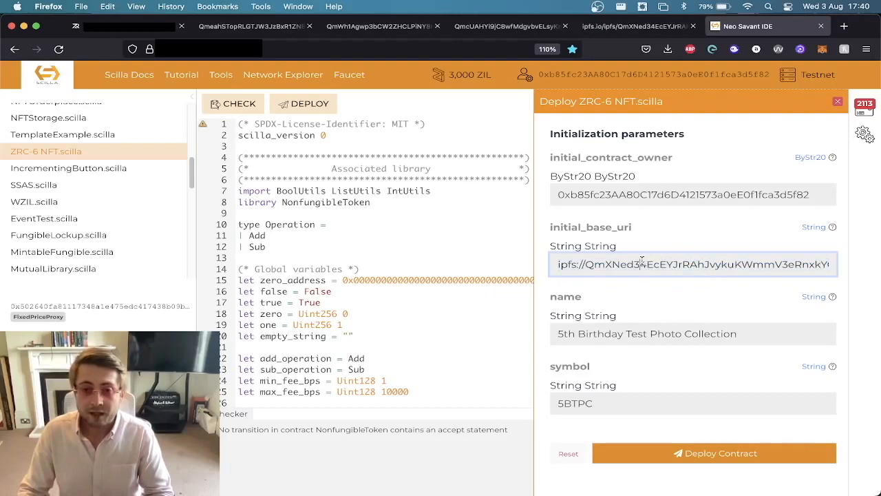
left_click(728, 252)
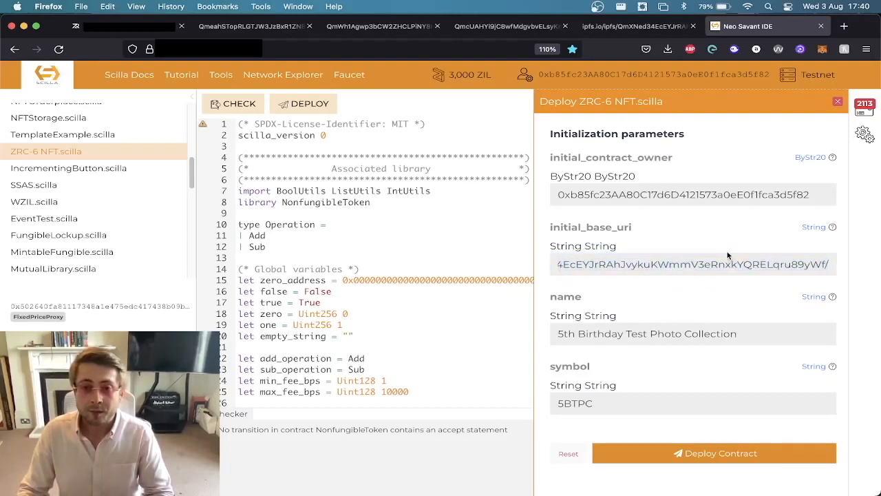
Deploy the ZRC-6 NFT contract to Testnet with the entered initialization parameters.
scroll(612, 147, "up", 3)
scroll(612, 146, "down", 3)
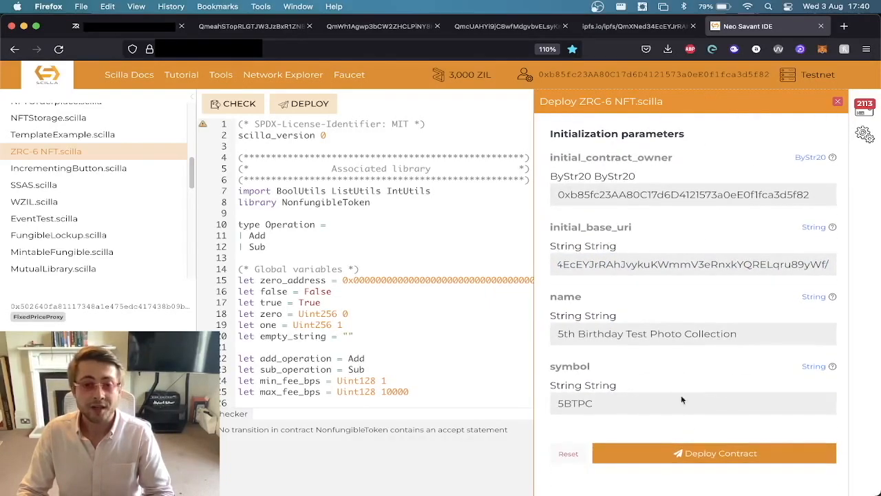
left_click(694, 454)
left_click(153, 326)
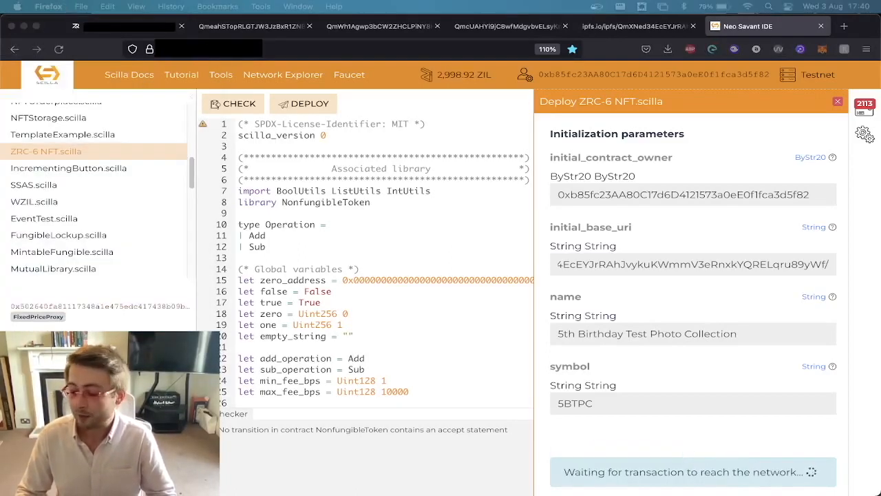
key("super+Tab")
key("super+Tab")
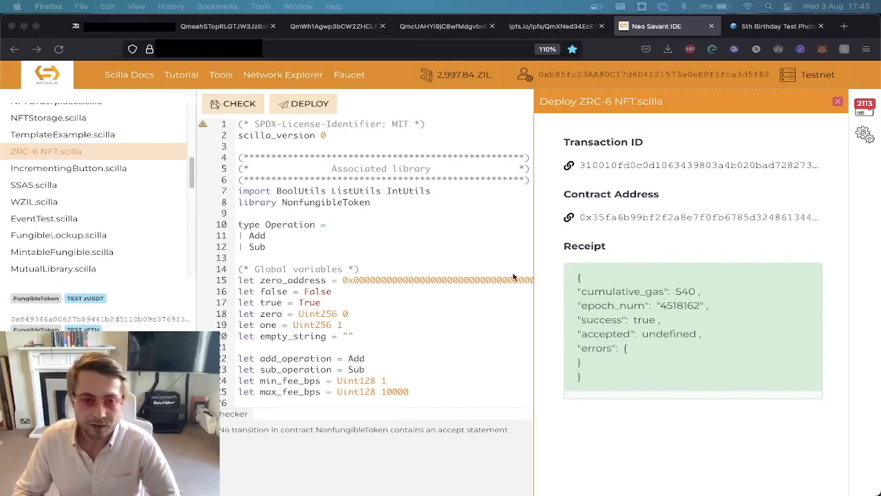
Open the newly deployed contract from its contract address and bring up the BatchMint transition's parameters.
left_click(600, 218)
left_click(601, 218)
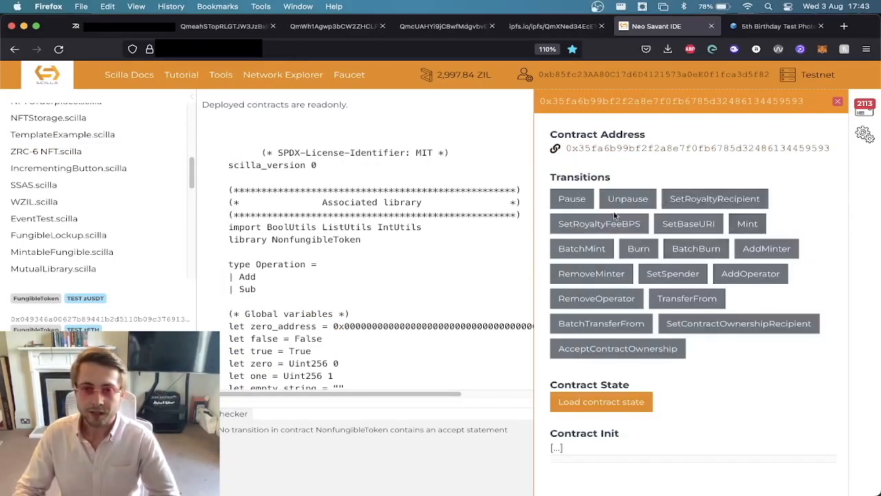
left_click(600, 254)
scroll(616, 261, "down", 5)
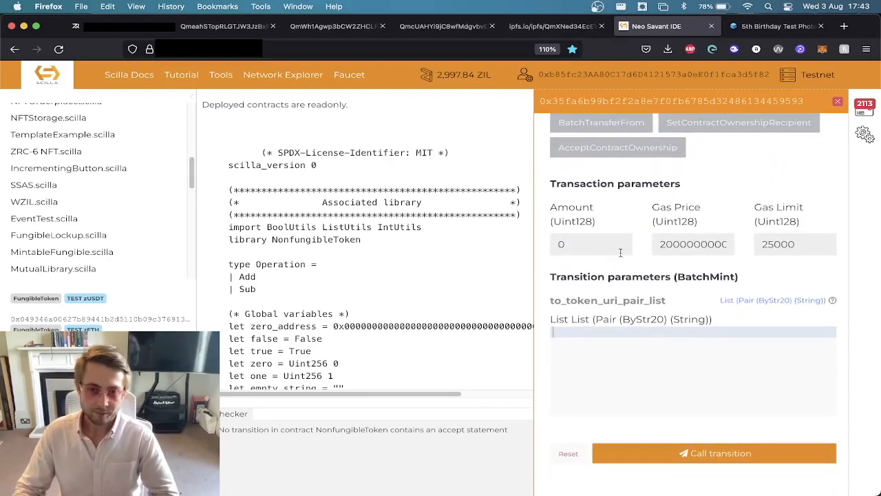
Find the mint file through Finder and show it in TextEdit beside the BatchMint parameters.
key("super+Tab")
key("super+Tab")
key("super+Tab")
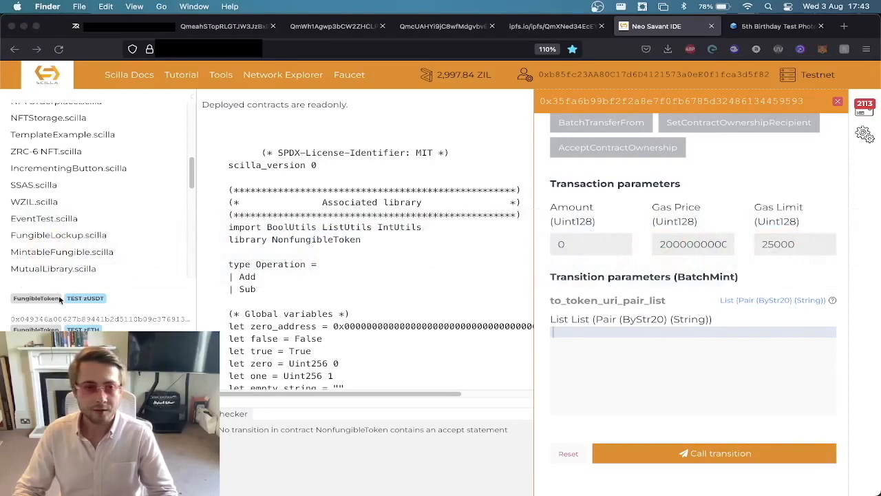
mouse_move(2, 296)
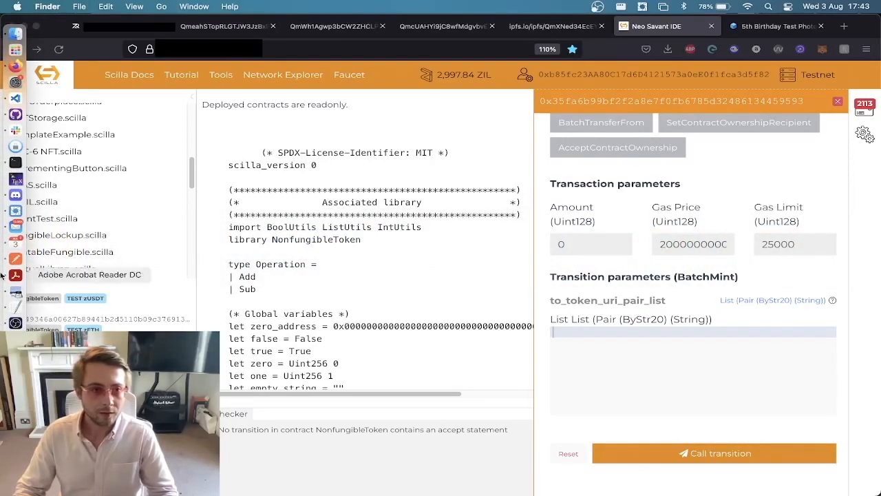
left_click(16, 36)
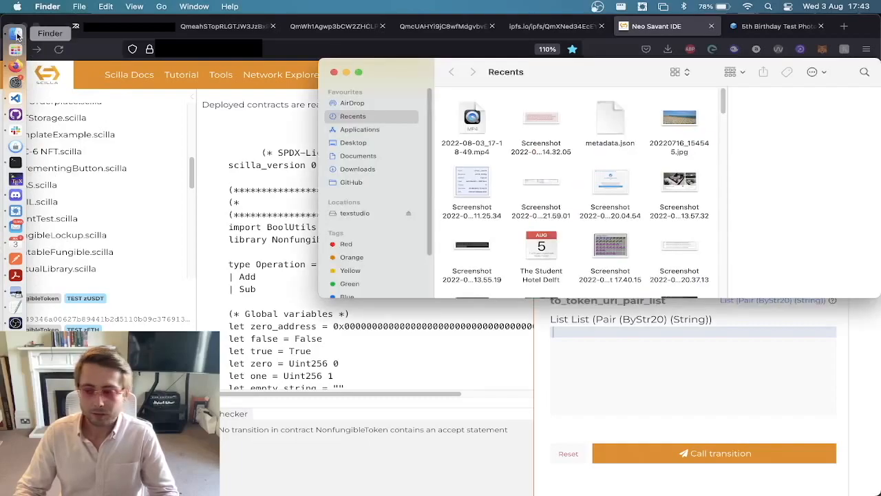
left_click_drag(517, 74, 880, 197)
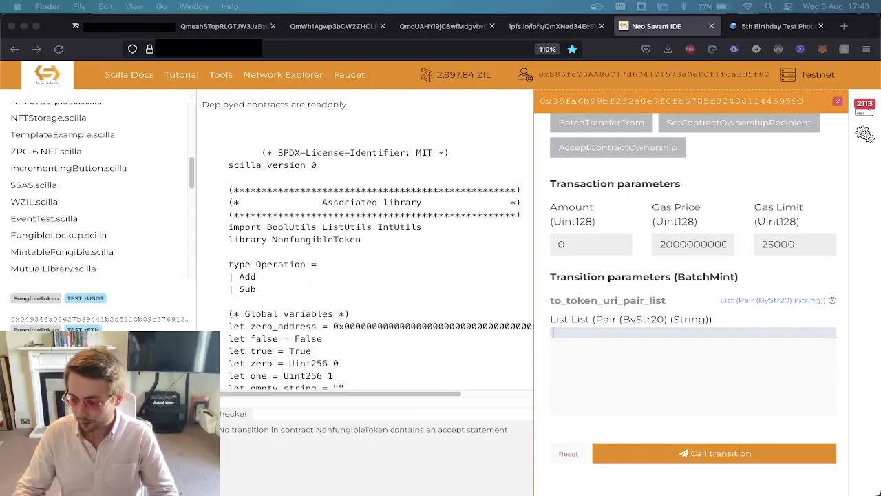
left_click_drag(880, 6, 333, 105)
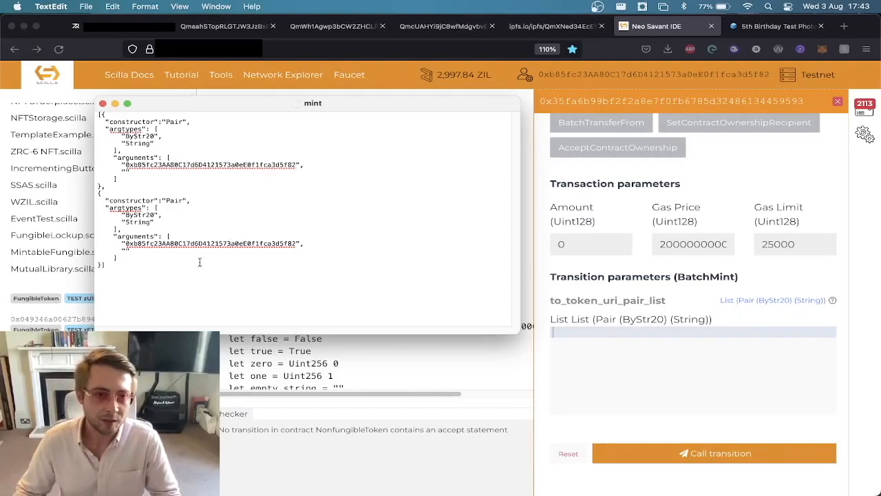
Highlight the first Pair entry in the mint file, both recipient wallet addresses and the first entry's empty token URI string.
left_click_drag(101, 186, 61, 112)
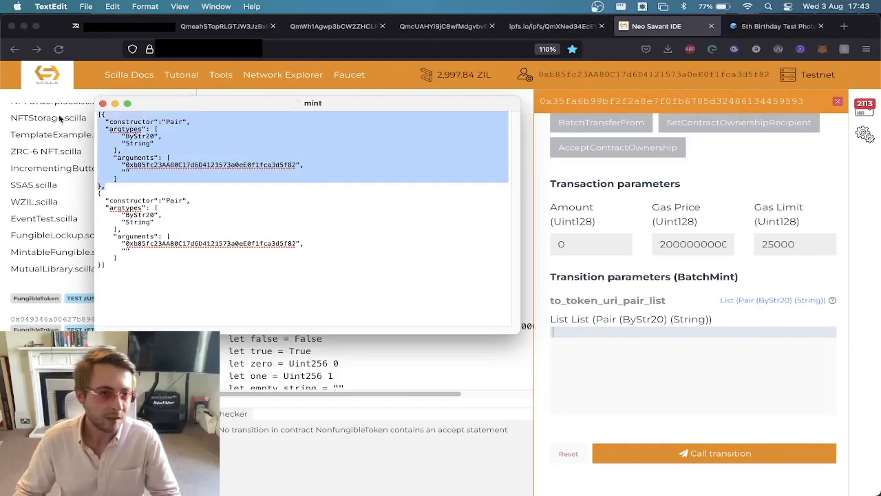
left_click(155, 122)
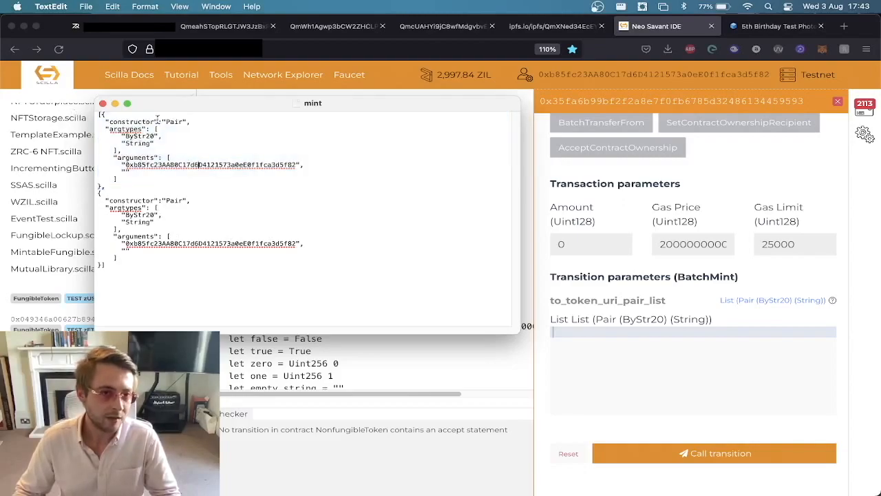
double_click(137, 164)
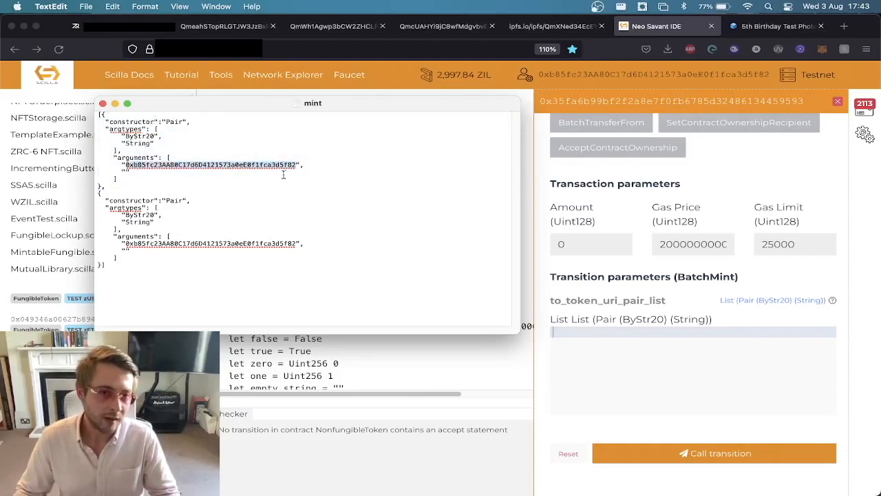
double_click(288, 245)
left_click(129, 172)
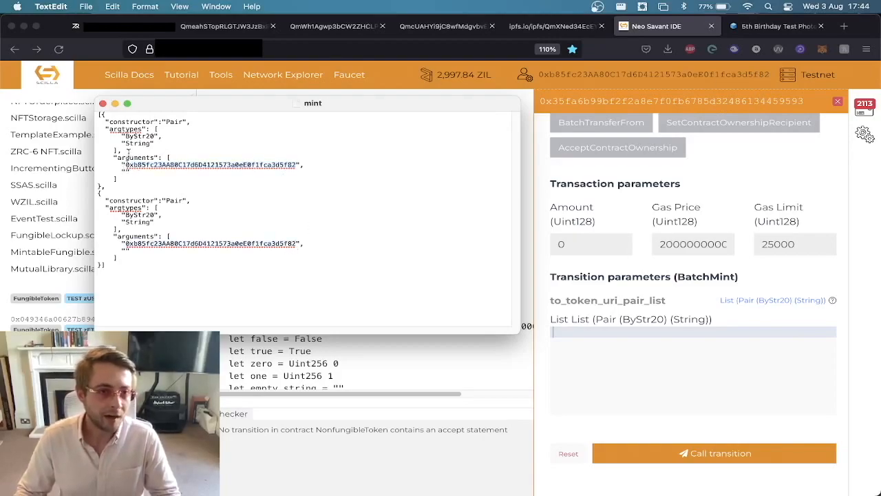
left_click_drag(129, 172, 89, 175)
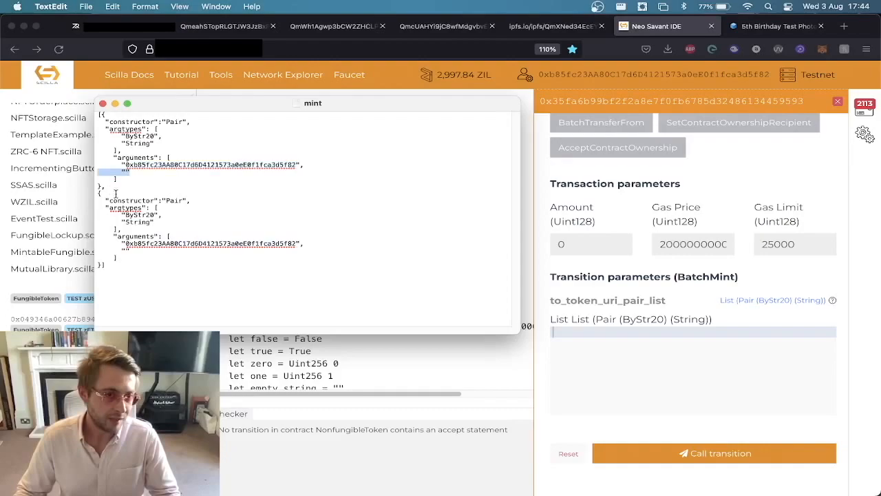
Highlight the second Pair entry's empty token URI string in the mint file, then clear the highlight.
left_click_drag(135, 252, 47, 247)
left_click_drag(30, 259, 28, 255)
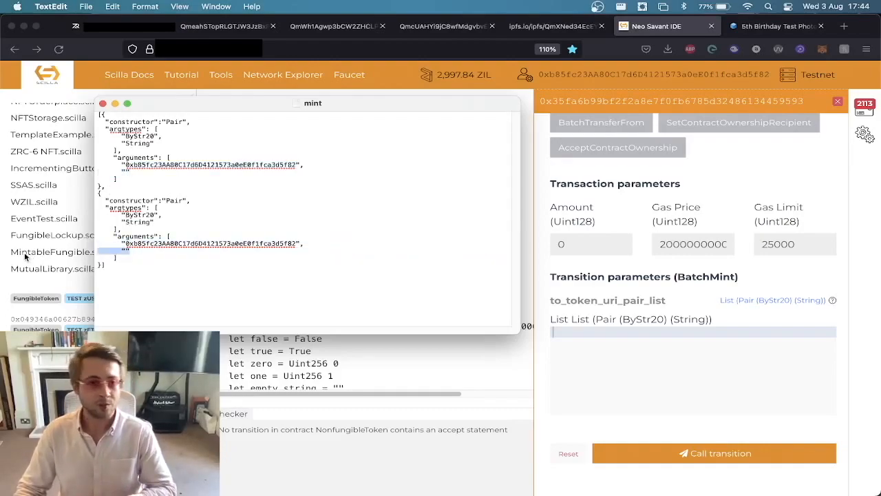
left_click(177, 277)
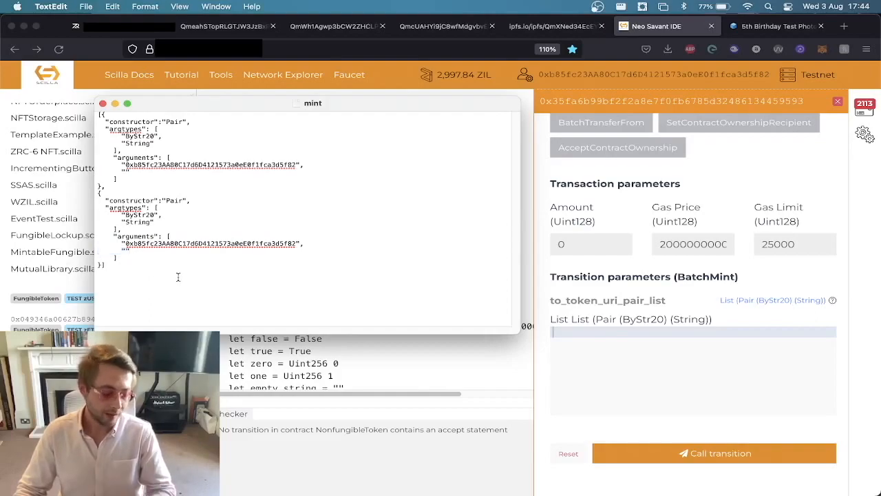
Copy the entire mint file list into BatchMint's to_token_uri_pair_list parameter, call the transition and sign the transaction in ZilPay.
key("super+a")
key("super+c")
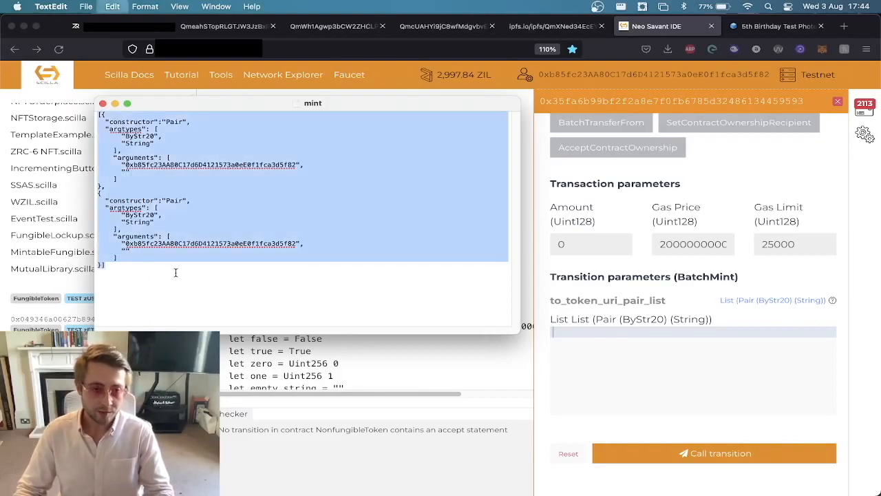
left_click(606, 332)
key("super+v")
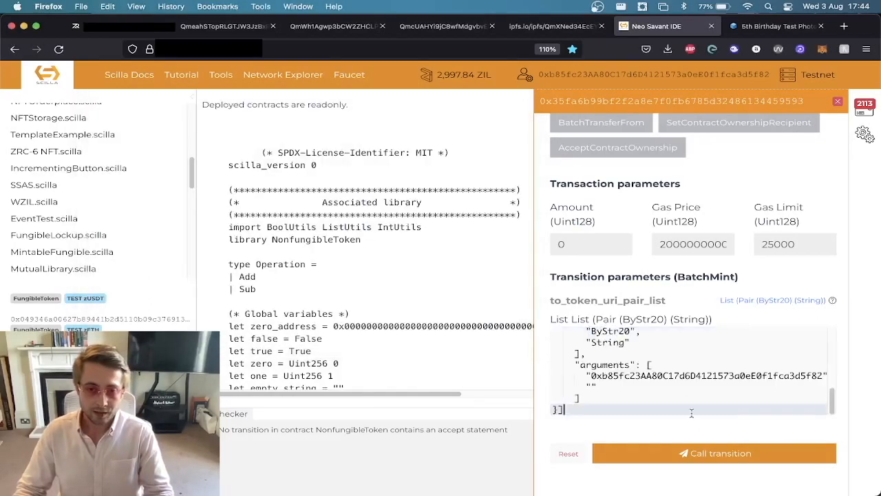
left_click(689, 456)
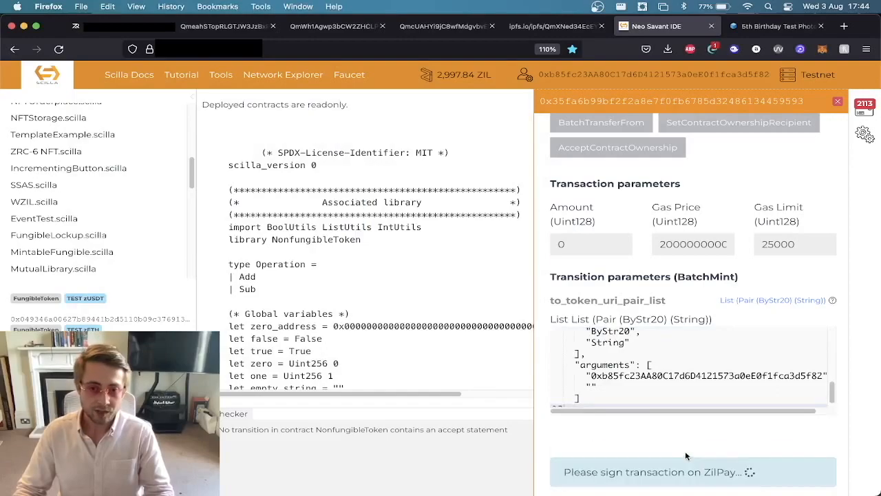
left_click(145, 326)
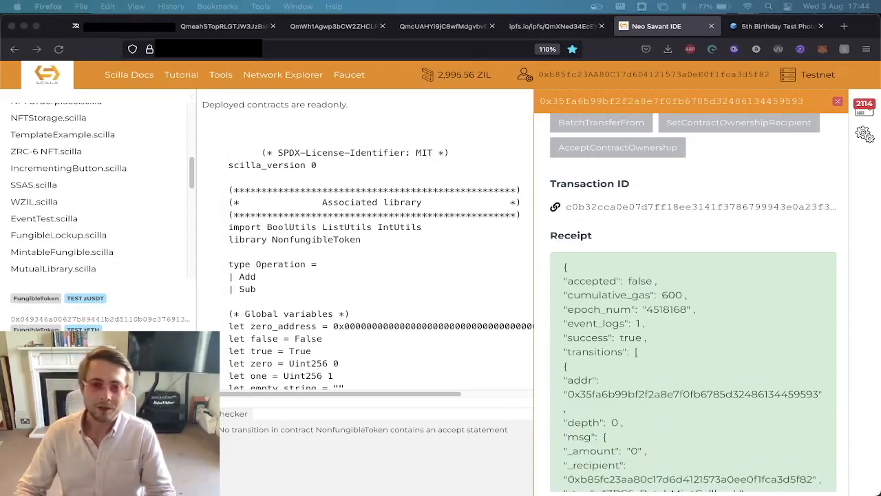
Open the BatchMint transaction in the Zilliqa block explorer and examine its token transfers, method, events and transitions.
scroll(682, 274, "up", 5)
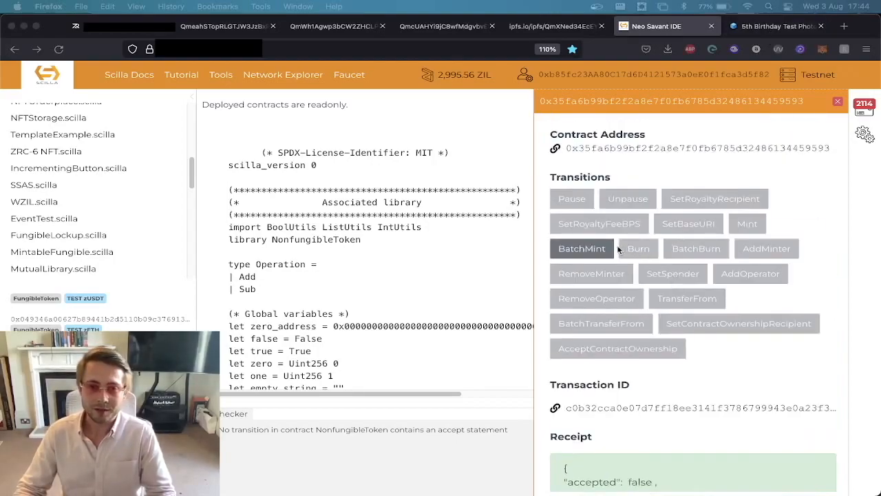
scroll(591, 242, "down", 1)
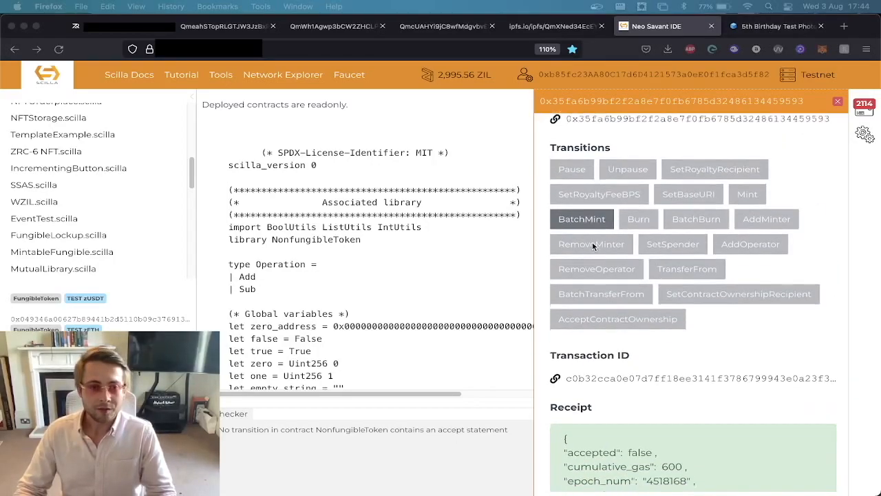
left_click(641, 375)
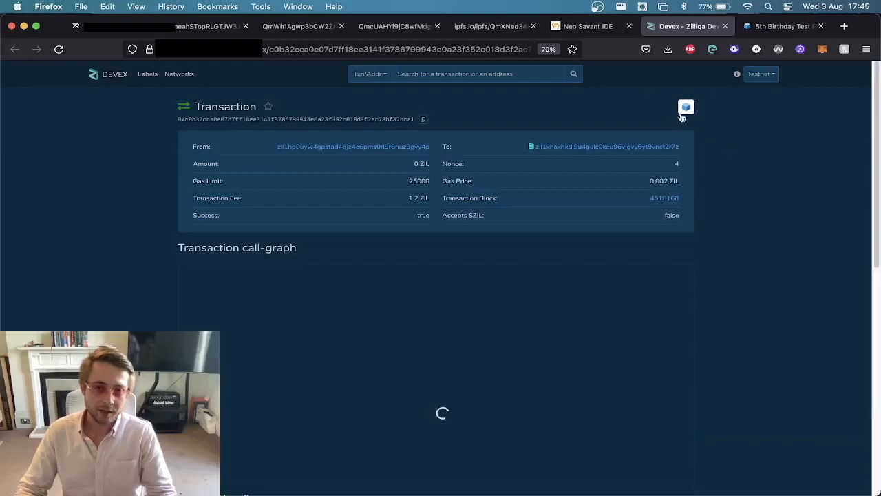
left_click(686, 109)
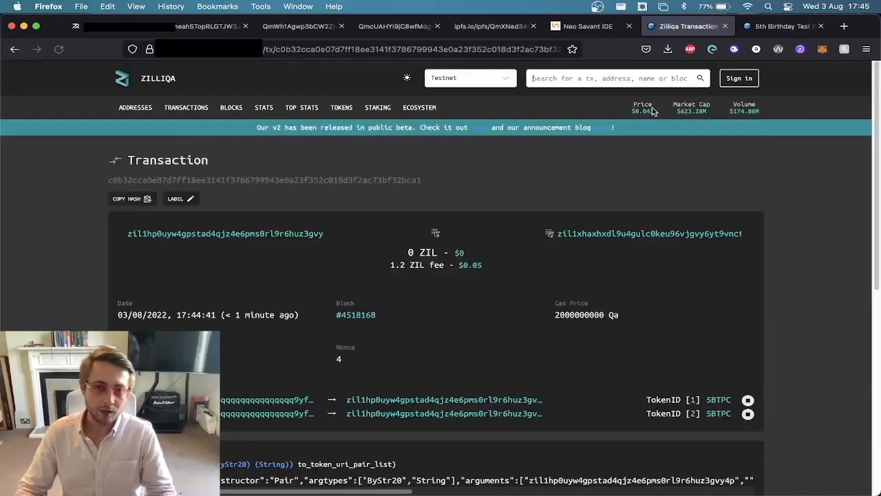
scroll(315, 282, "down", 3)
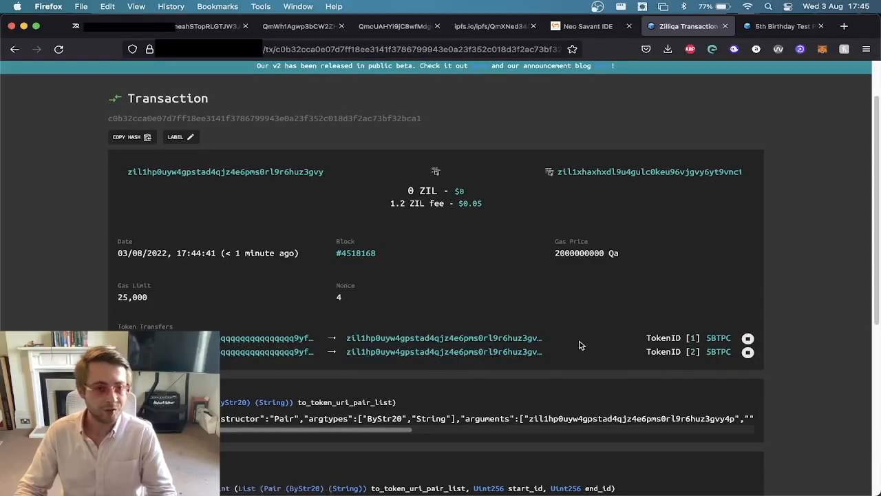
scroll(384, 360, "down", 5)
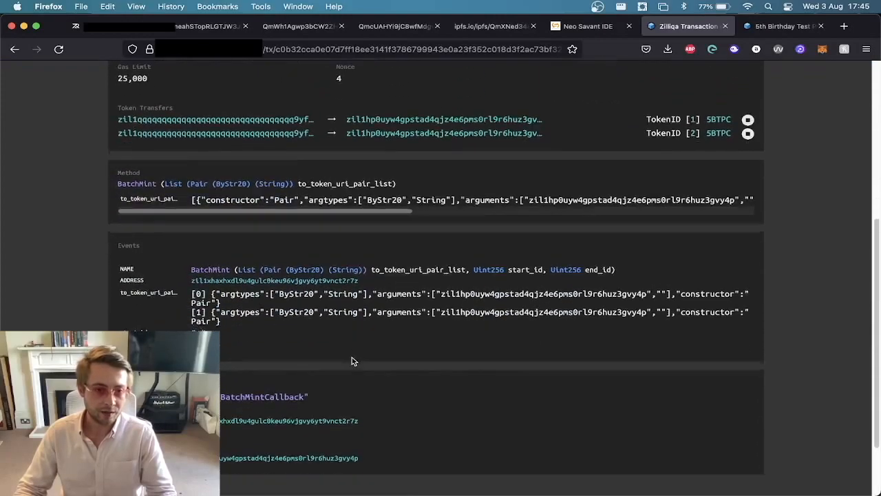
scroll(352, 360, "down", 3)
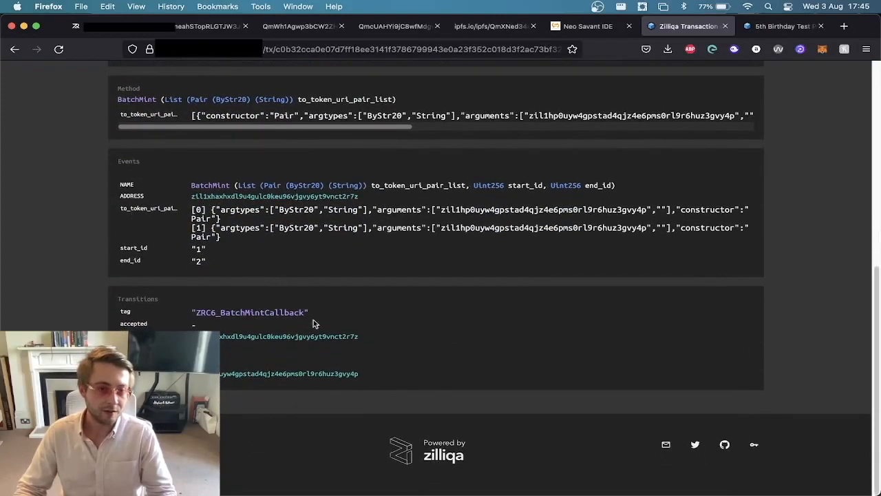
scroll(314, 323, "up", 10)
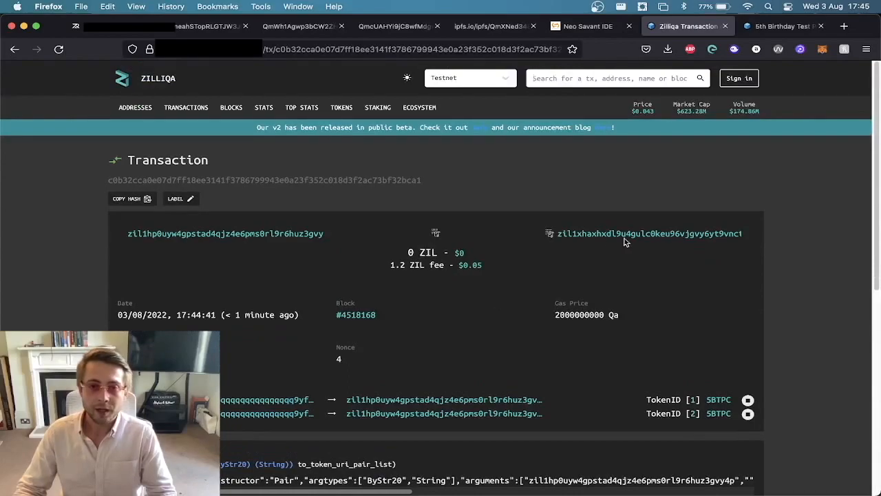
Open the NFT contract's explorer page, show its state, query base_uri and highlight the returned value.
left_click(619, 233)
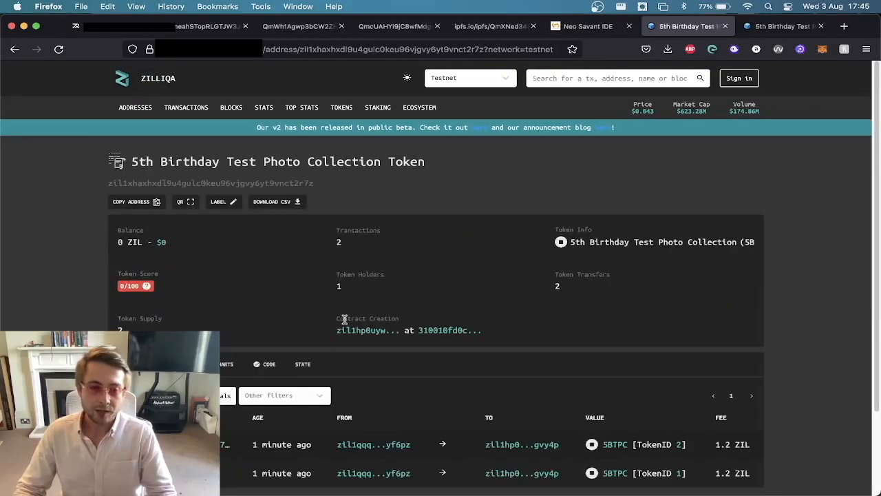
scroll(313, 348, "down", 1)
left_click(312, 344)
scroll(191, 324, "down", 5)
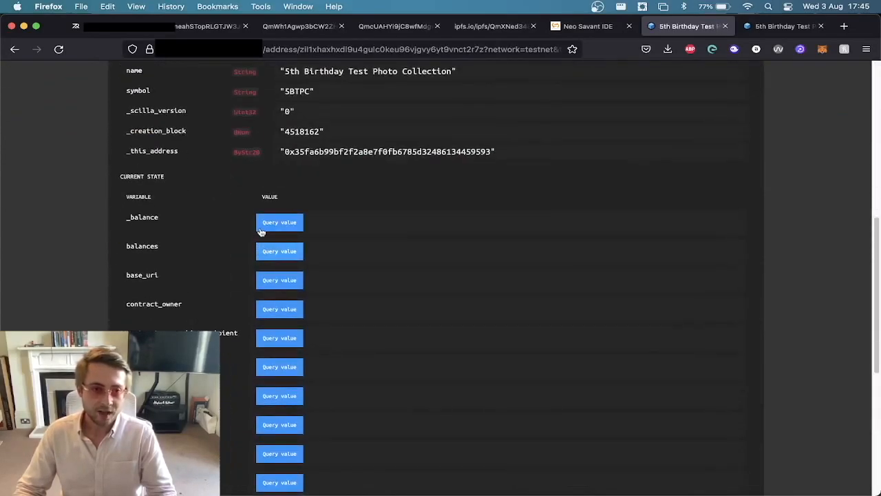
scroll(314, 195, "up", 3)
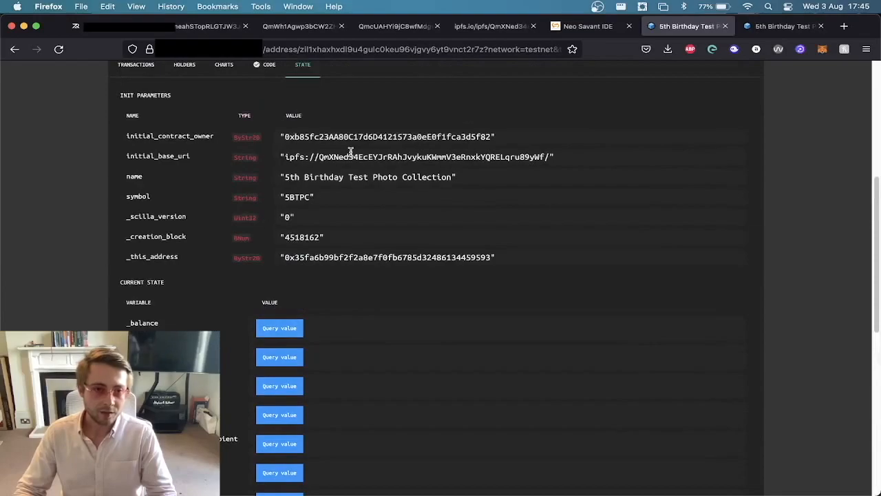
scroll(350, 152, "down", 2)
left_click(256, 341)
left_click_drag(254, 338, 519, 352)
Query the token URIs and token owners in the contract's current state and review them alongside base_uri.
scroll(454, 363, "down", 5)
left_click(250, 367)
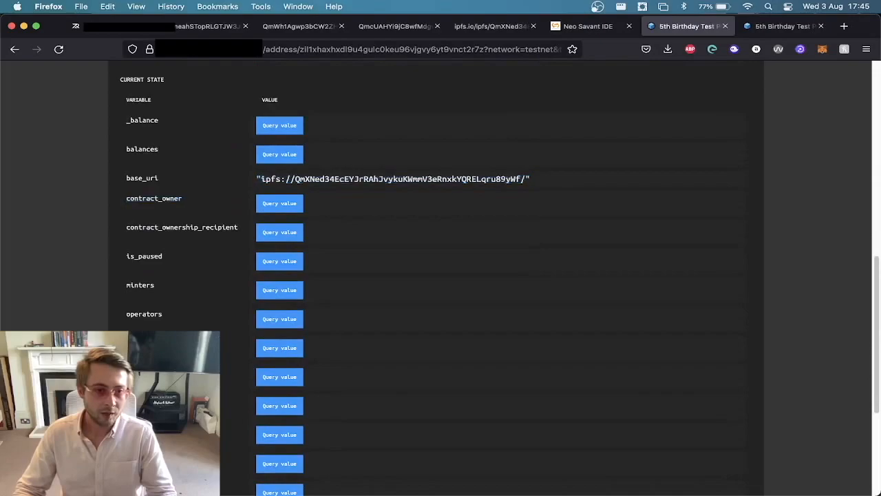
scroll(250, 368, "down", 3)
scroll(250, 404, "down", 2)
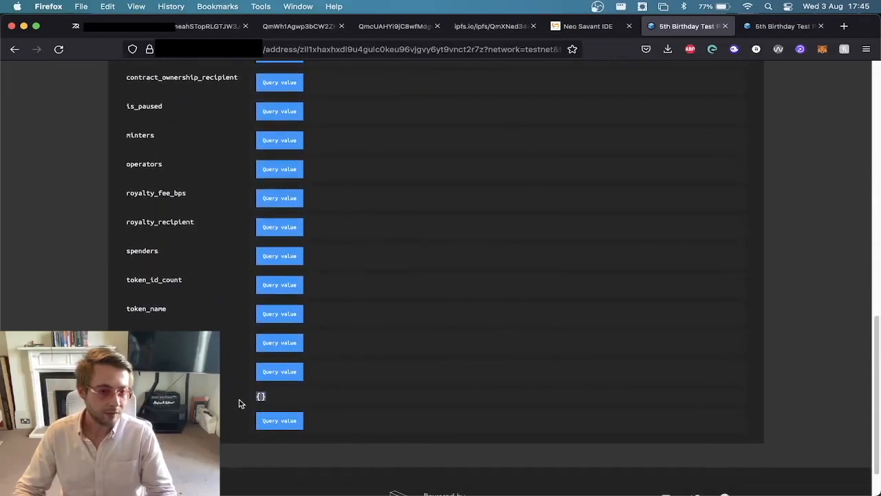
scroll(454, 278, "up", 2)
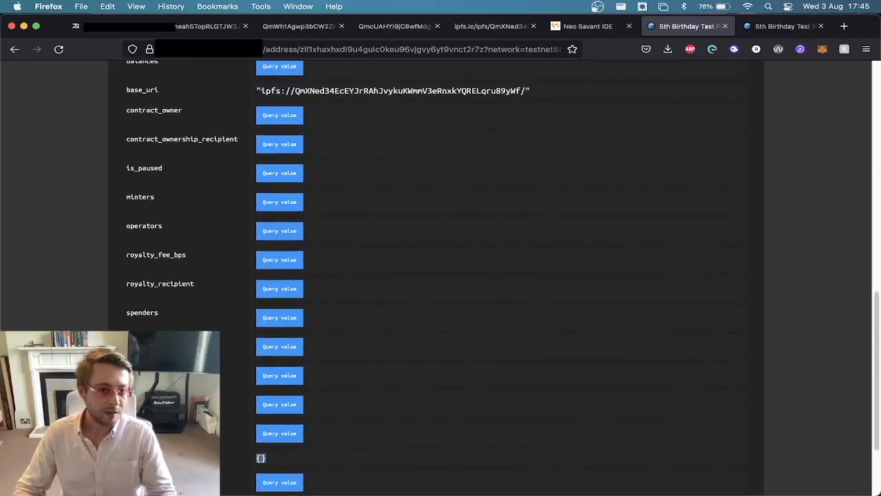
scroll(165, 316, "up", 1)
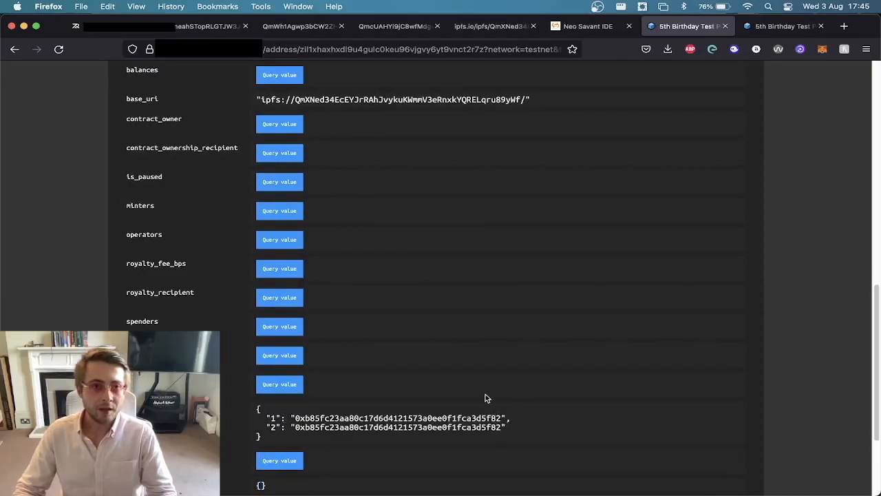
Switch to the Zilkroad wallet page, reload it and examine the minted tokens under Your NFTs.
left_click(87, 33)
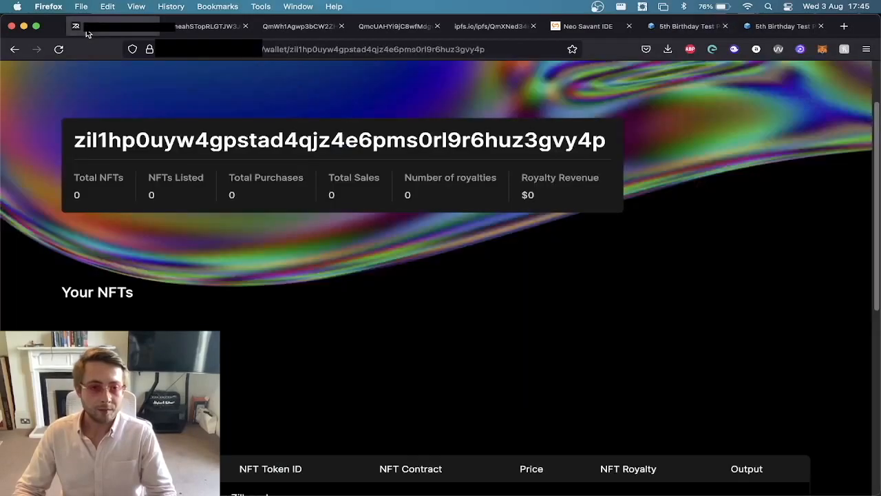
scroll(393, 296, "up", 2)
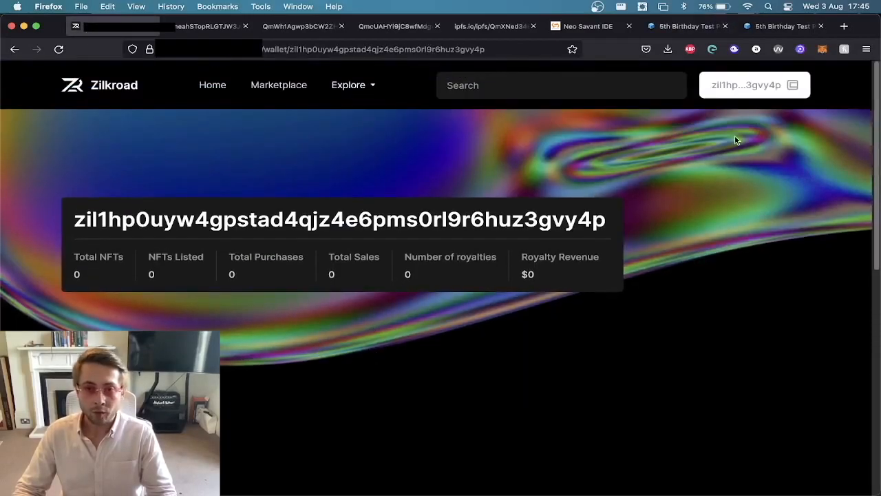
left_click(714, 51)
left_click(714, 51)
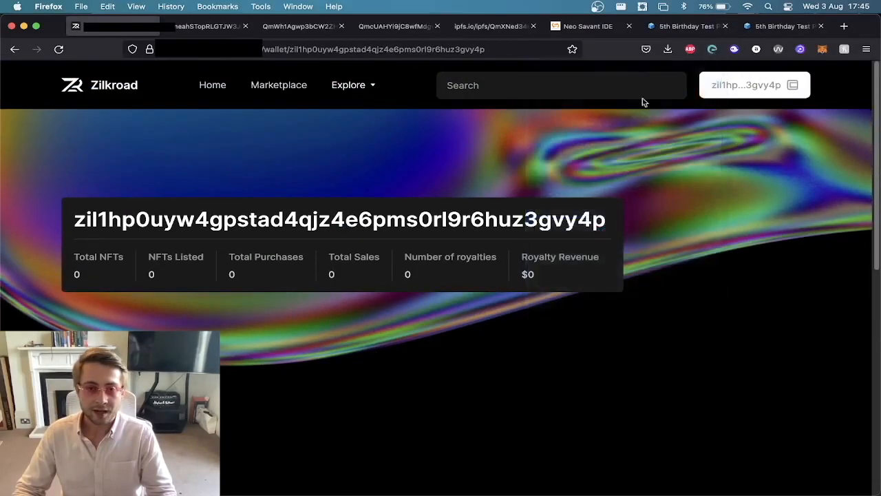
scroll(463, 306, "down", 1)
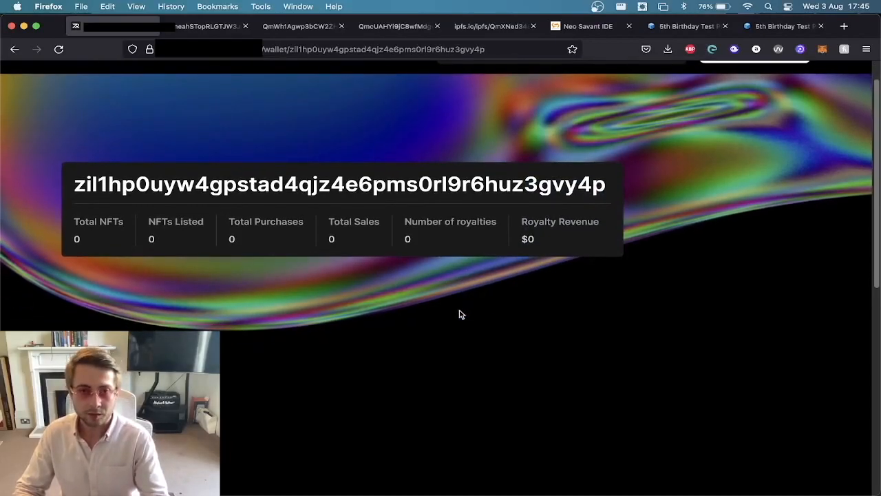
key("super+r")
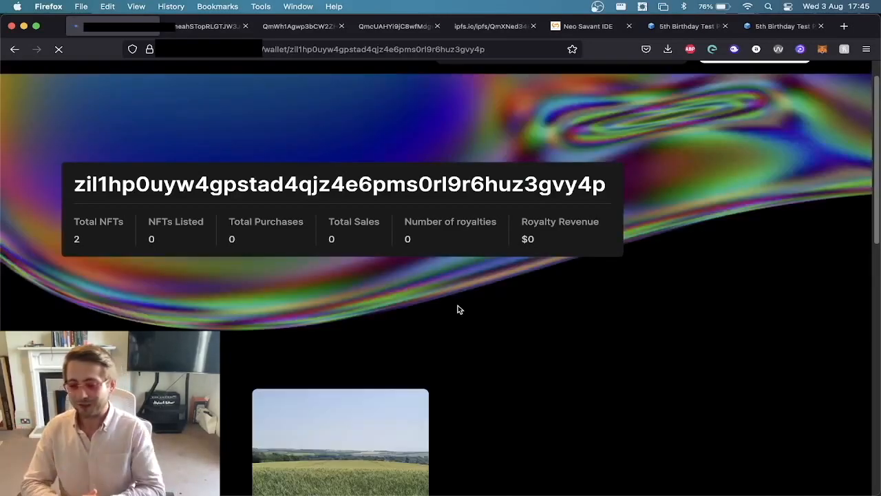
scroll(534, 264, "down", 5)
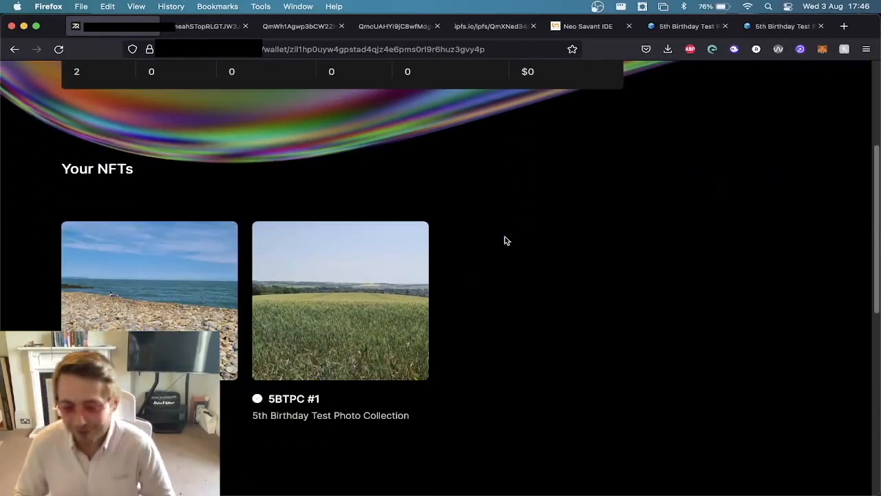
scroll(426, 171, "down", 2)
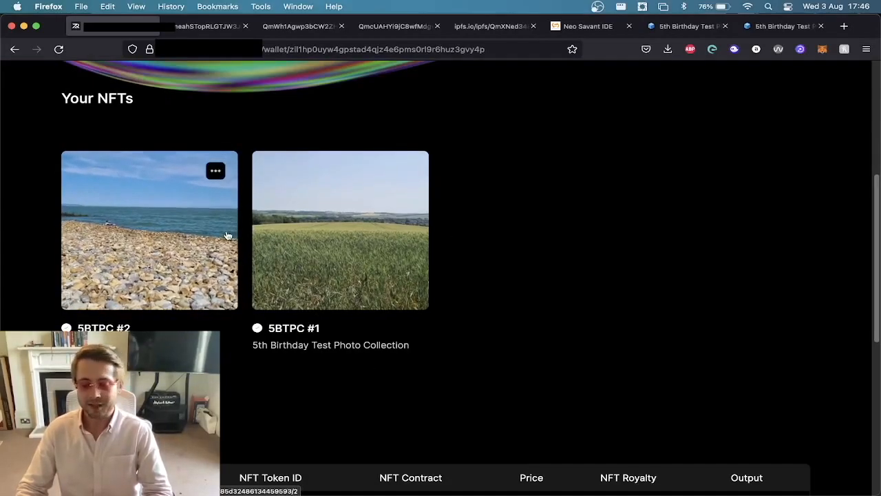
View the 5BTPC #2 NFT's page from its options and examine its royalty, ownership and sale history.
left_click(216, 170)
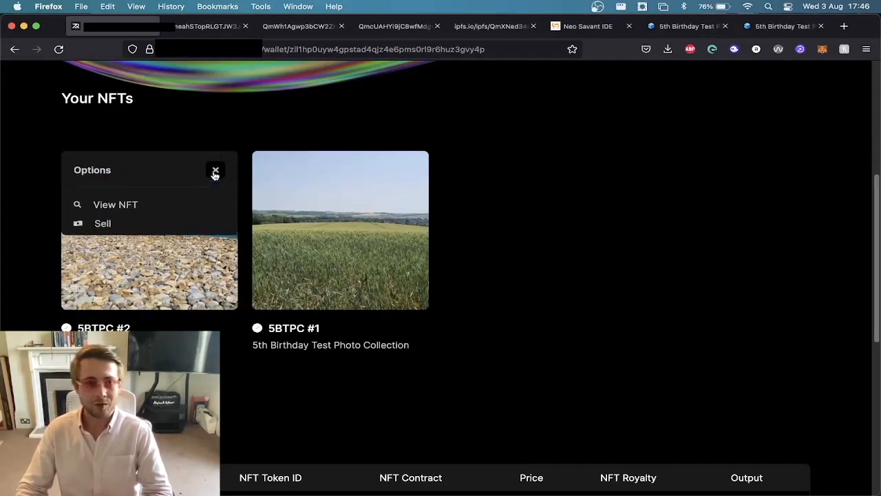
left_click(125, 207)
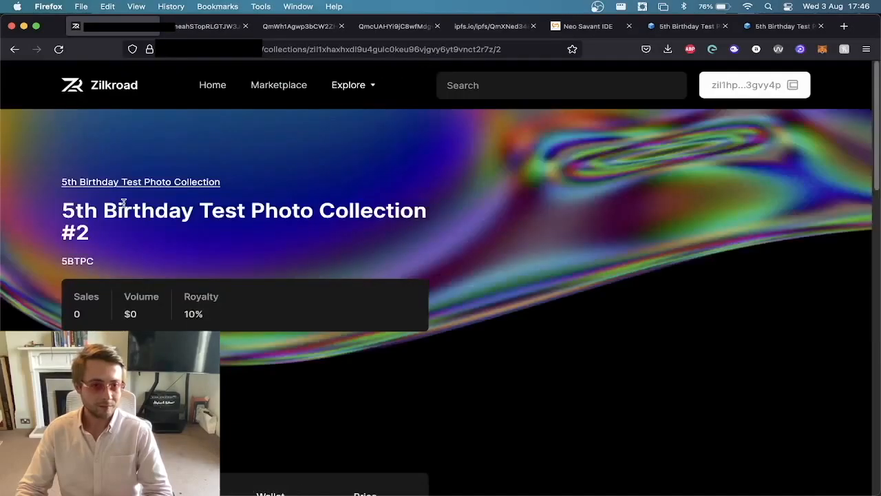
scroll(567, 214, "down", 3)
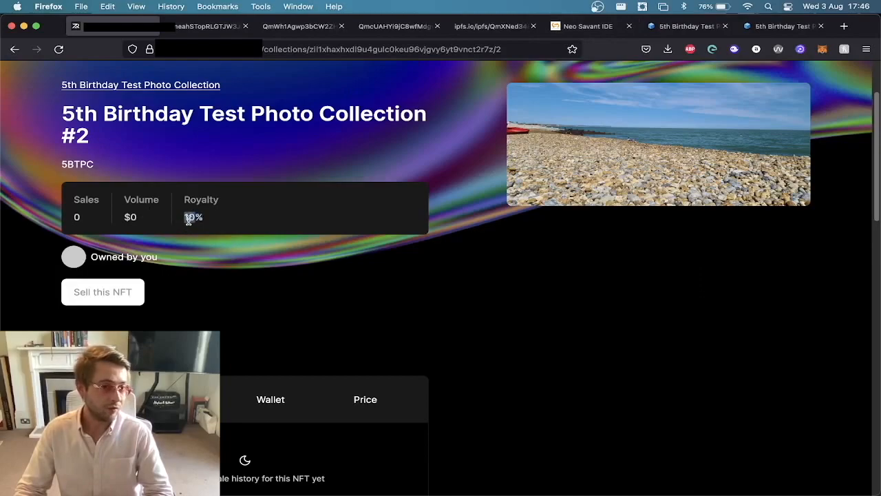
scroll(188, 220, "down", 4)
scroll(188, 223, "up", 3)
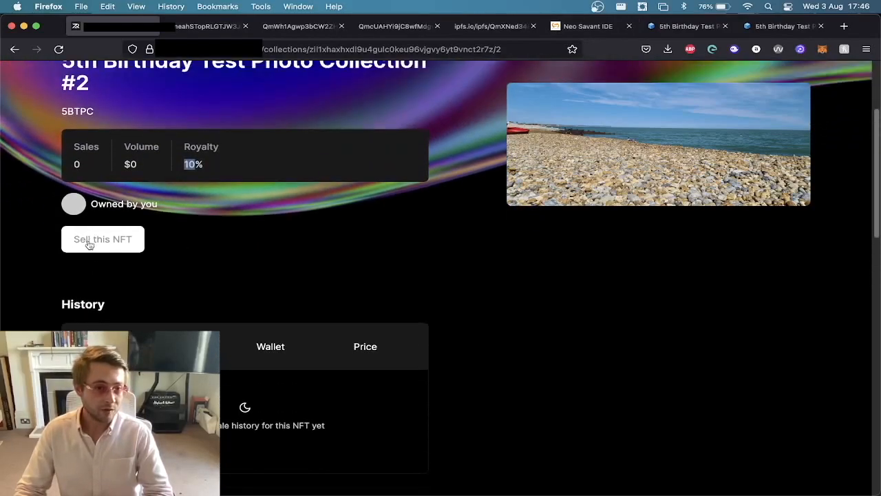
Start selling the 5BTPC #2 NFT and set its listing price to 1000 WZIL.
left_click(87, 239)
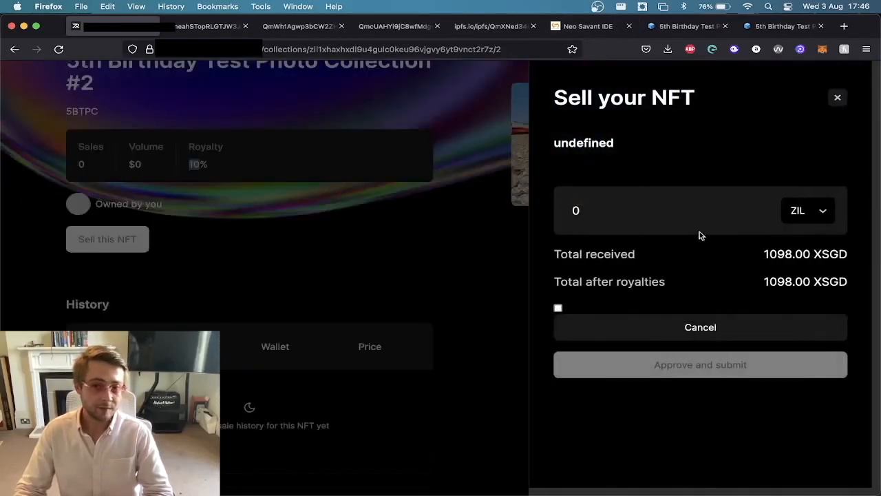
left_click(804, 211)
left_click(802, 239)
left_click(809, 214)
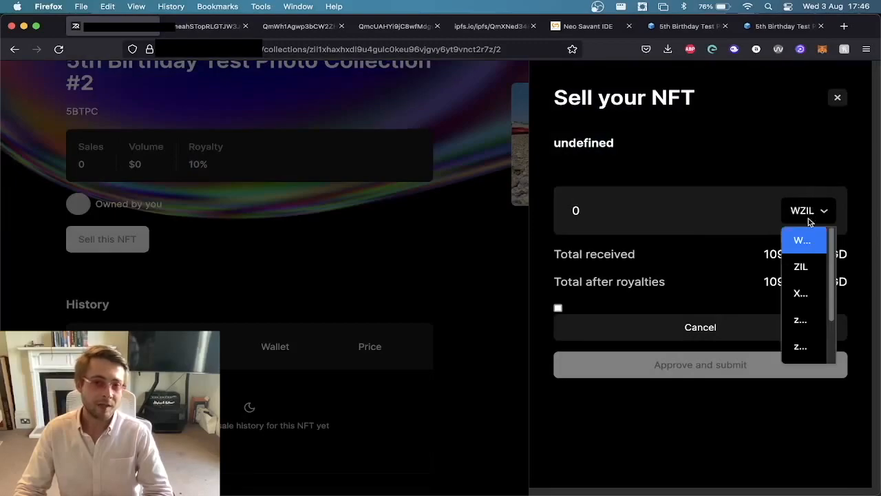
left_click(674, 215)
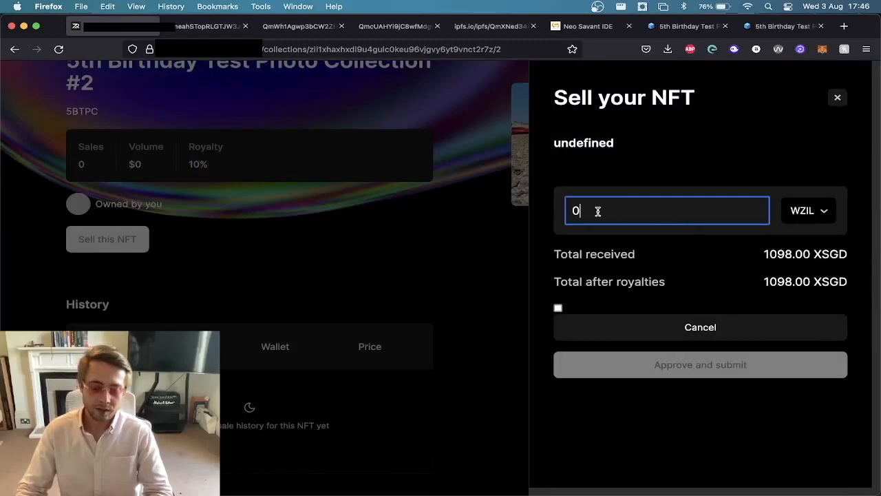
key("BackSpace")
type("1000")
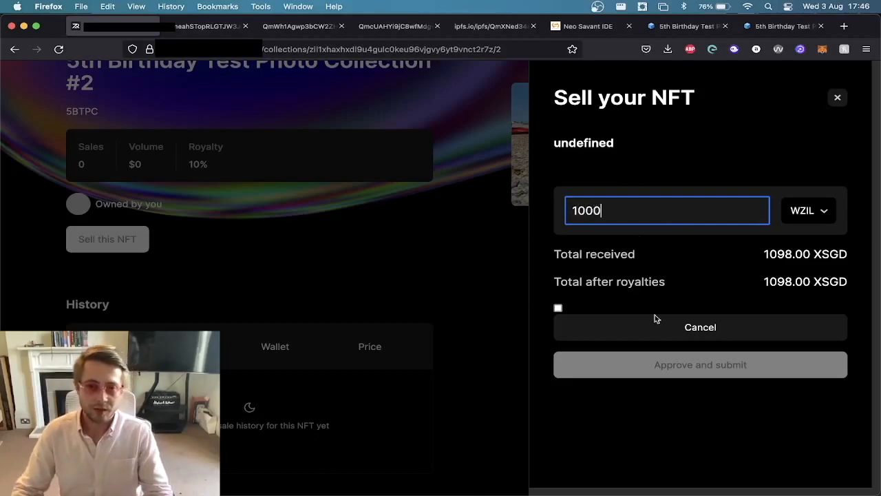
Accept the sale terms, submit the listing, confirm the SetSpender and UserList transactions in ZilPay, and close the sell form.
left_click(558, 308)
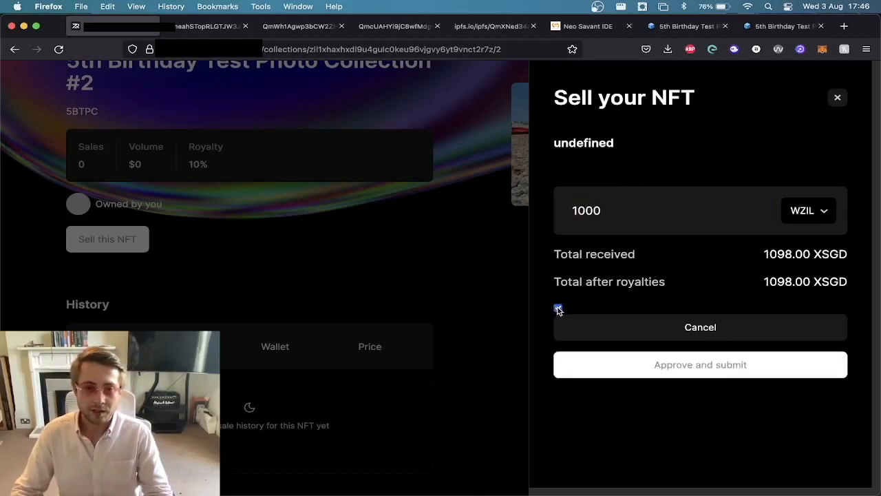
left_click(678, 371)
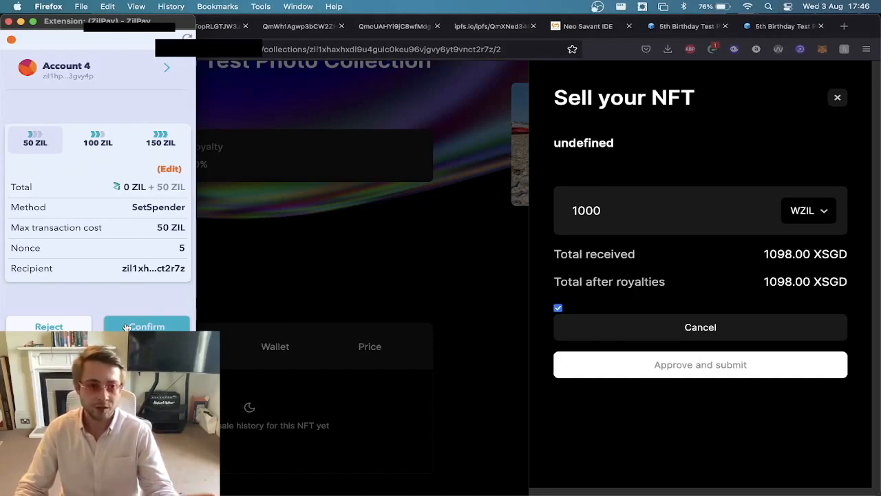
left_click(126, 327)
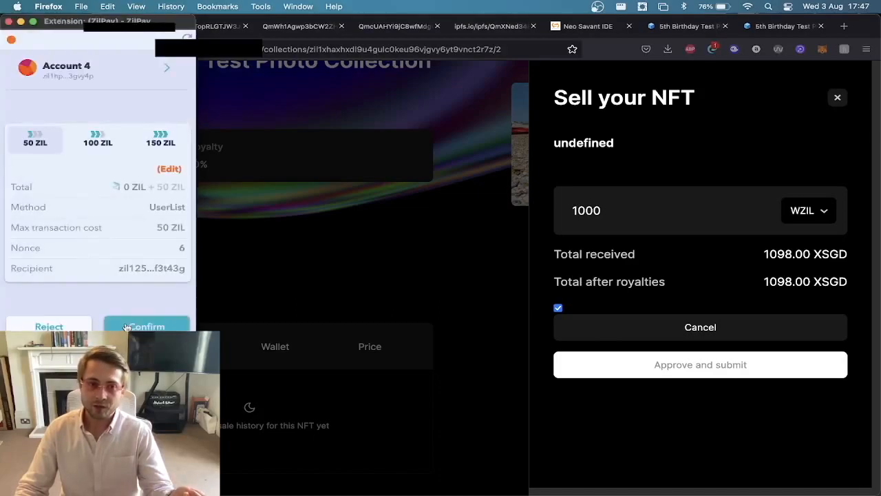
left_click(147, 324)
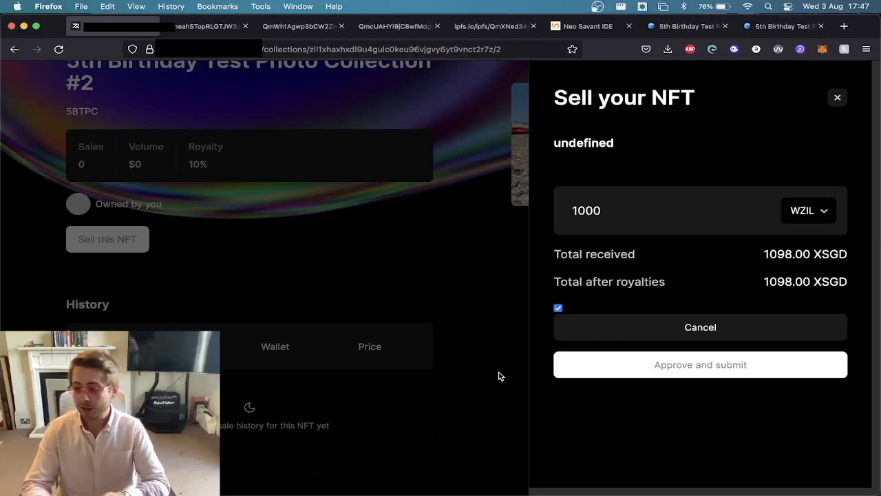
left_click(841, 98)
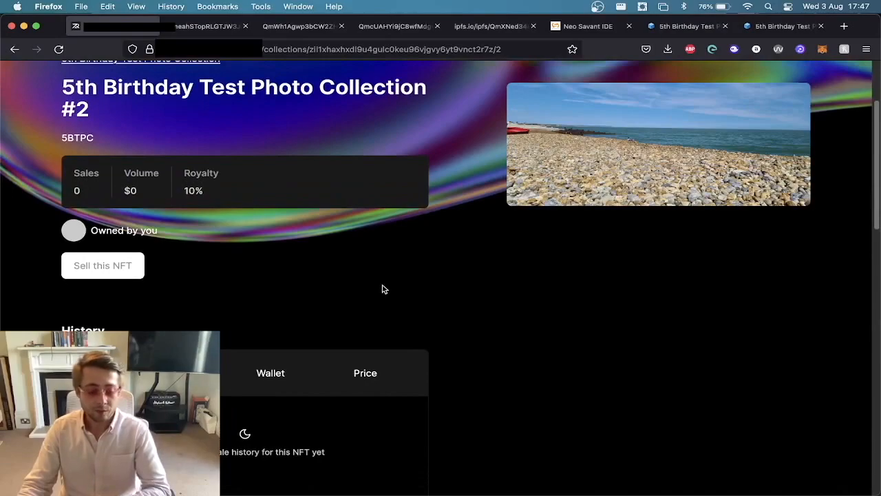
Reload the NFT's page and return to the wallet page to check its listed NFT statistics.
key("super+r")
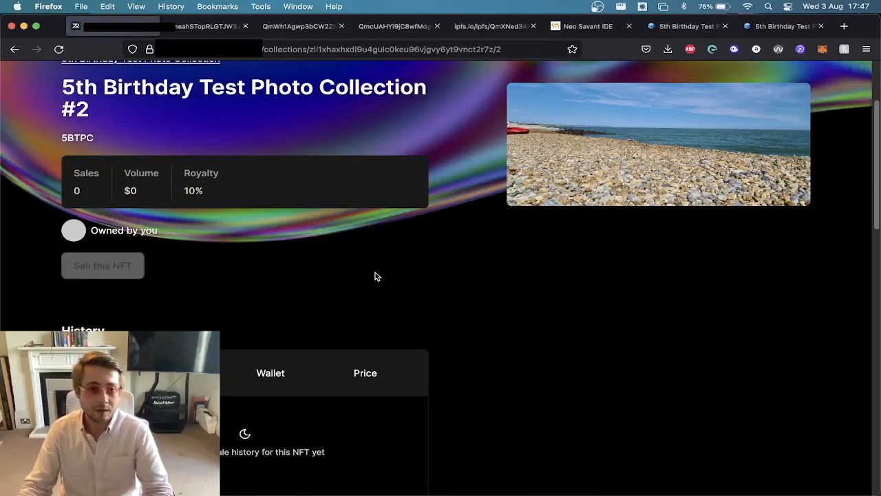
scroll(374, 276, "up", 3)
key("super+[")
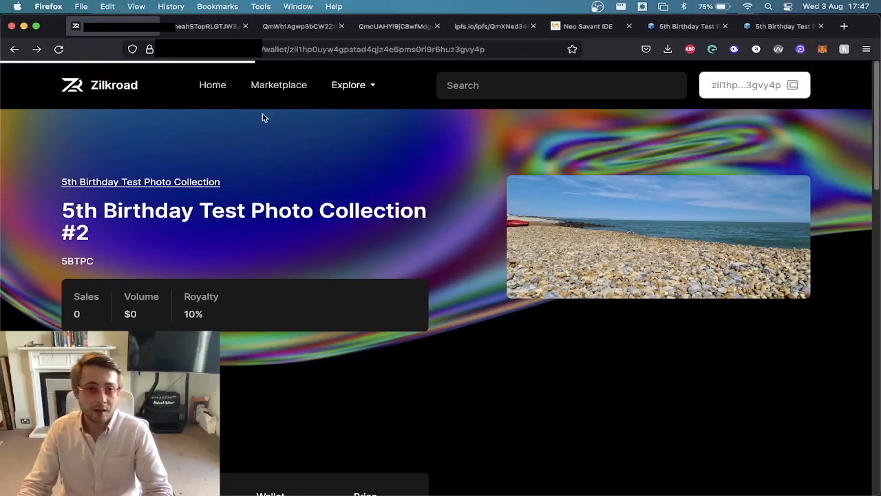
scroll(271, 101, "up", 2)
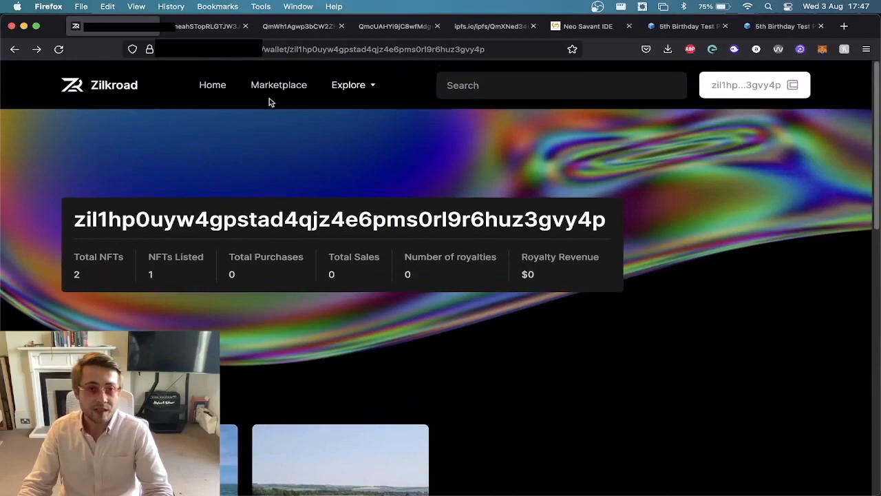
left_click(272, 89)
key("super+[")
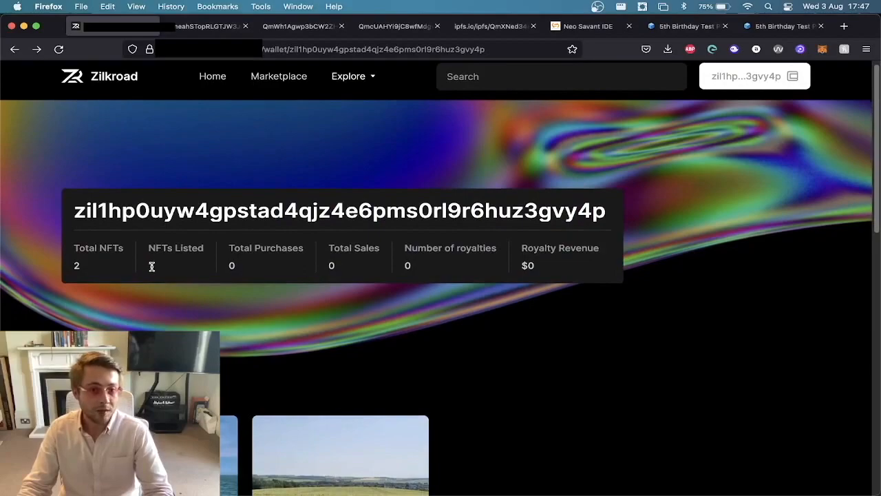
scroll(152, 267, "down", 5)
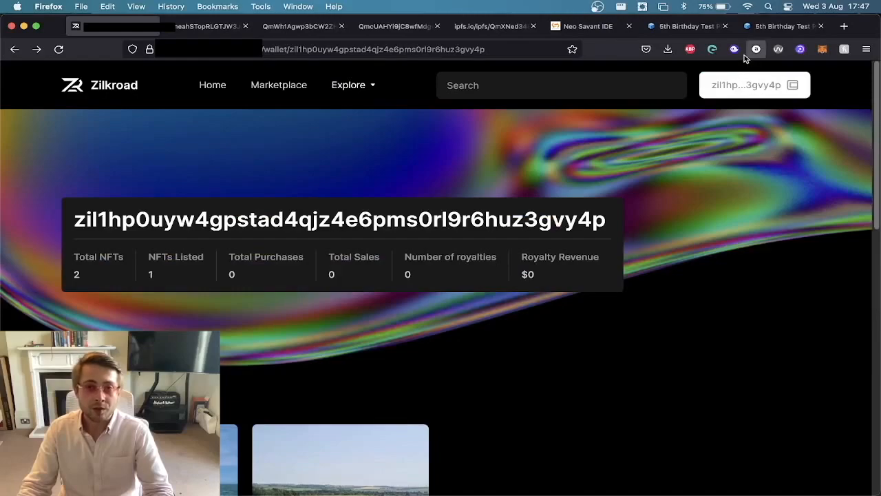
Switch the active ZilPay wallet account to userburnr1.
left_click(712, 49)
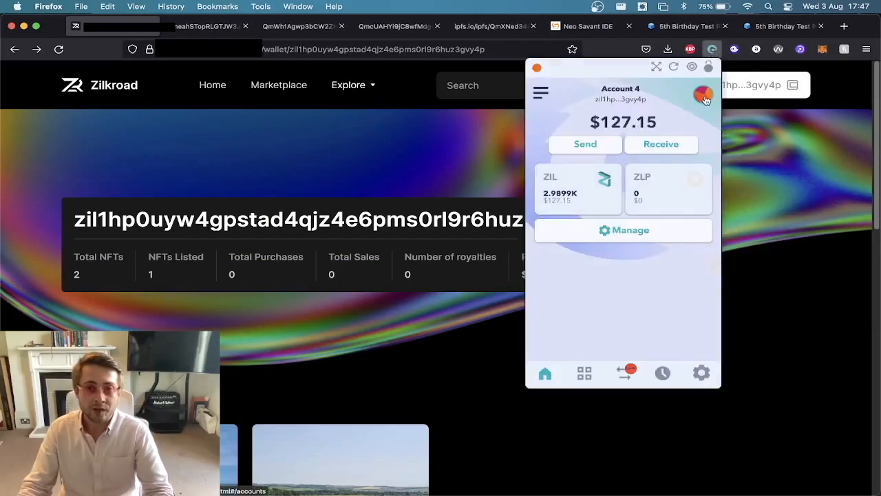
left_click(705, 94)
scroll(599, 266, "down", 1)
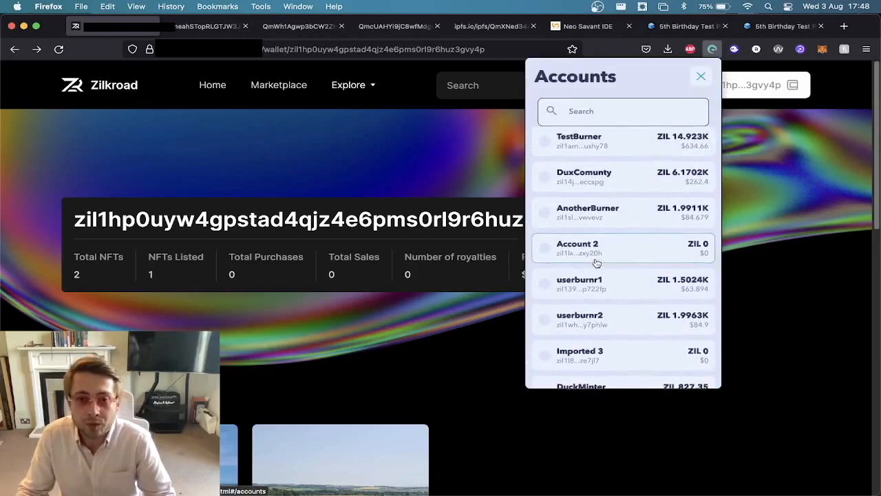
left_click(616, 276)
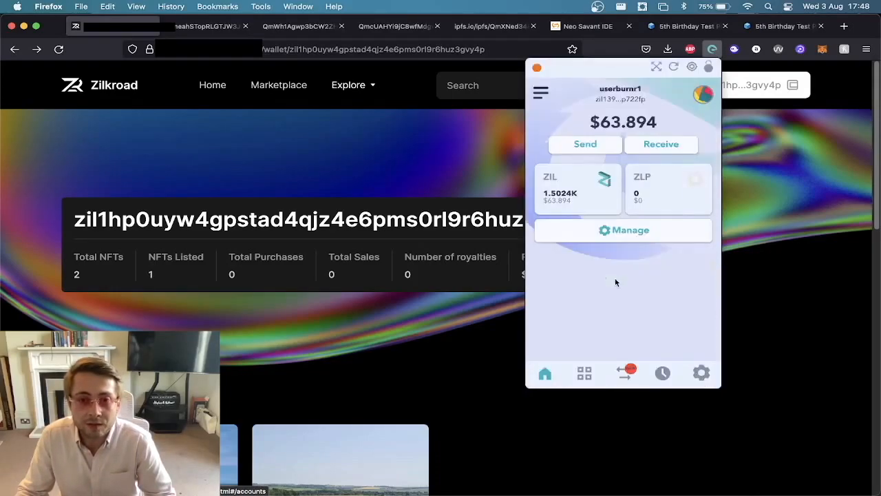
left_click(706, 92)
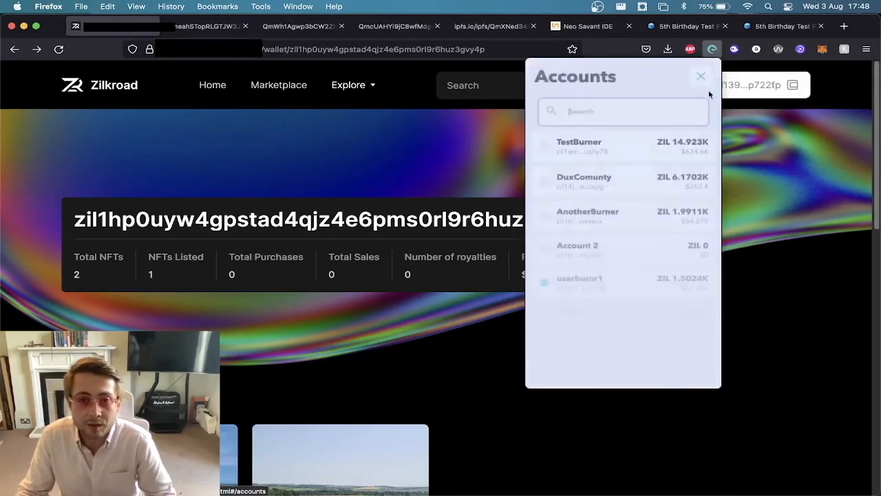
left_click(456, 315)
Open the Zilkroad marketplace, find the 5BTPC #2 listing and view its NFT page.
left_click(280, 87)
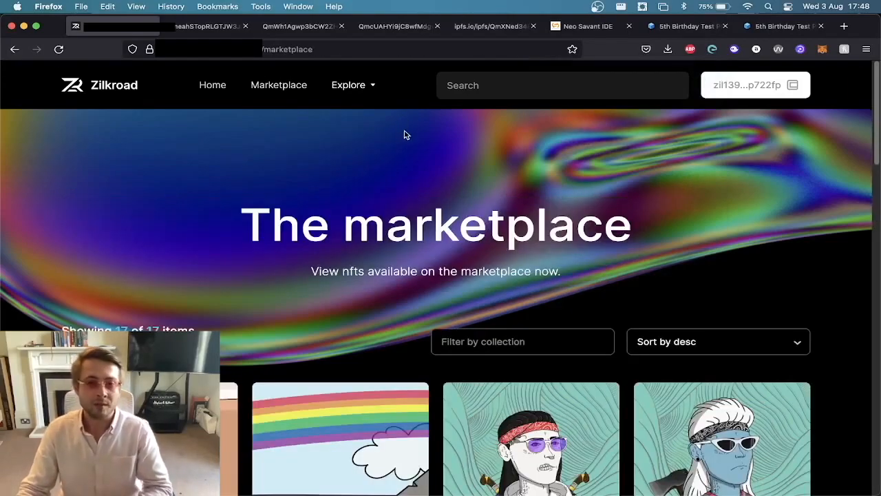
left_click(713, 49)
left_click(712, 51)
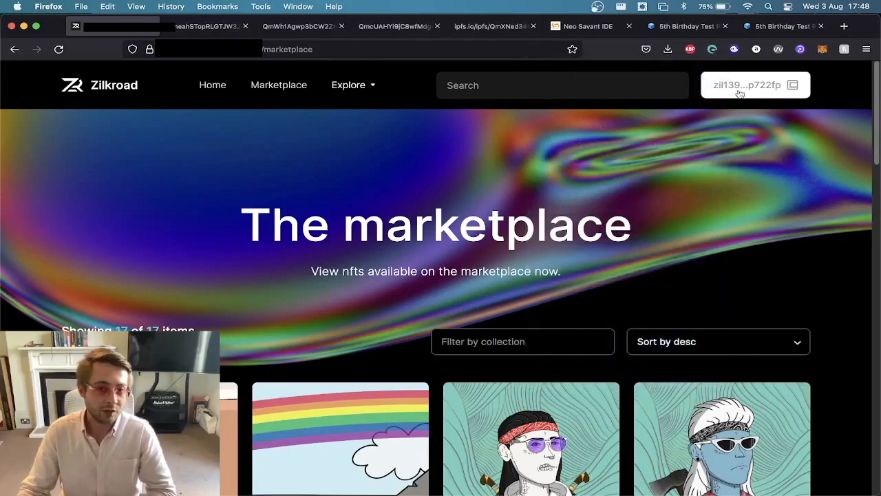
scroll(534, 165, "down", 10)
scroll(528, 161, "down", 6)
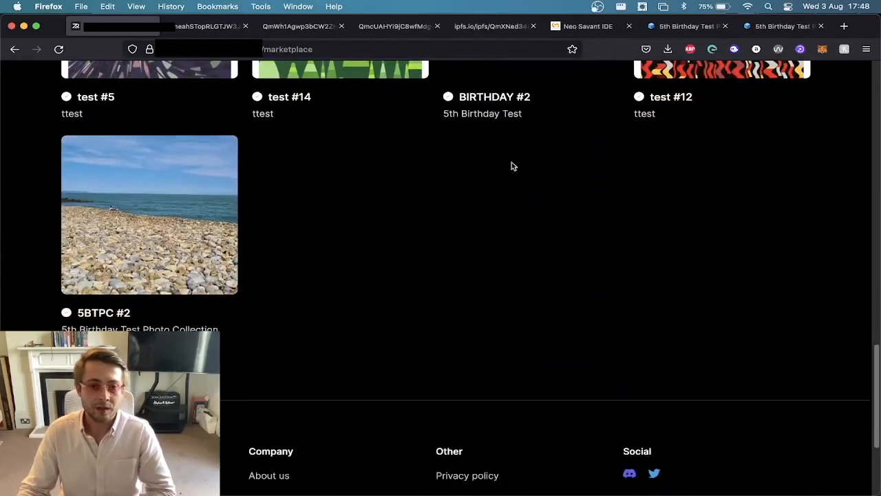
mouse_move(211, 167)
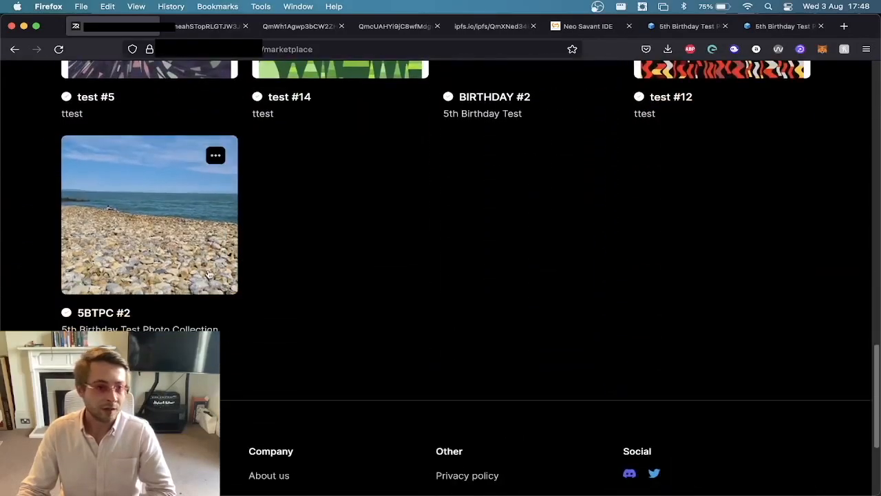
left_click(215, 158)
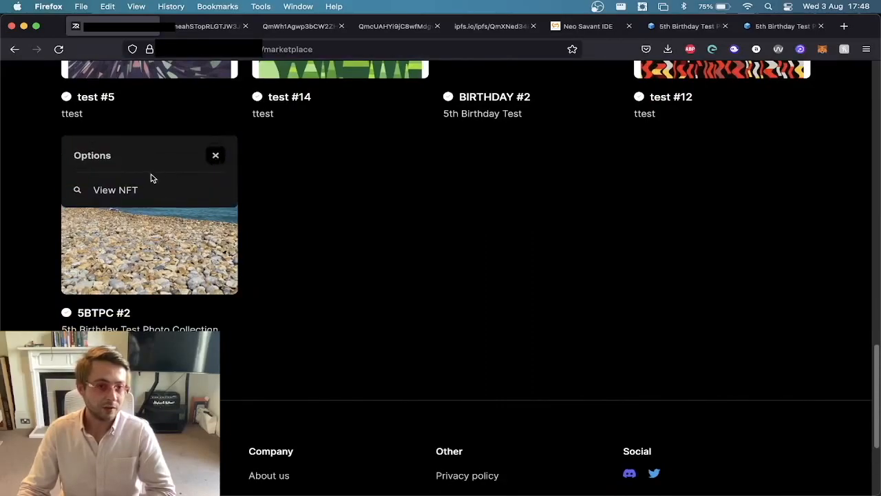
left_click(135, 189)
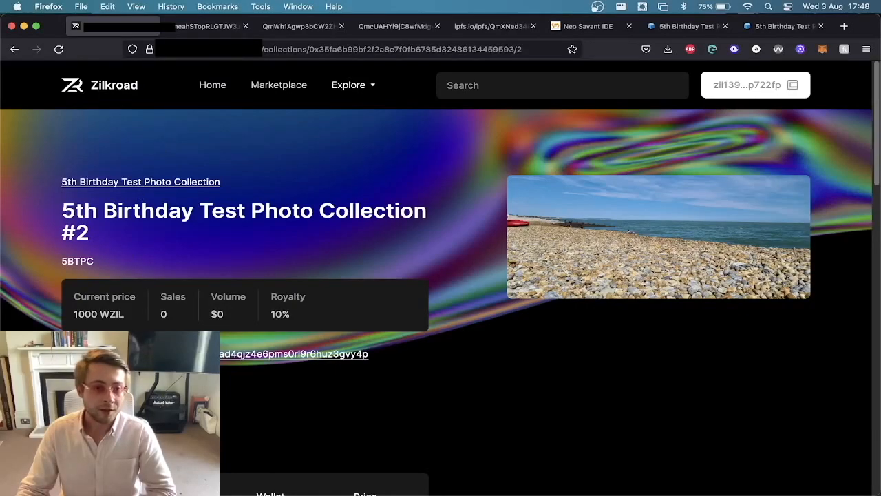
Purchase the 5BTPC #2 NFT for 1000 WZIL, confirming the IncreaseAllowance and UserBuy transactions in ZilPay.
scroll(129, 323, "down", 3)
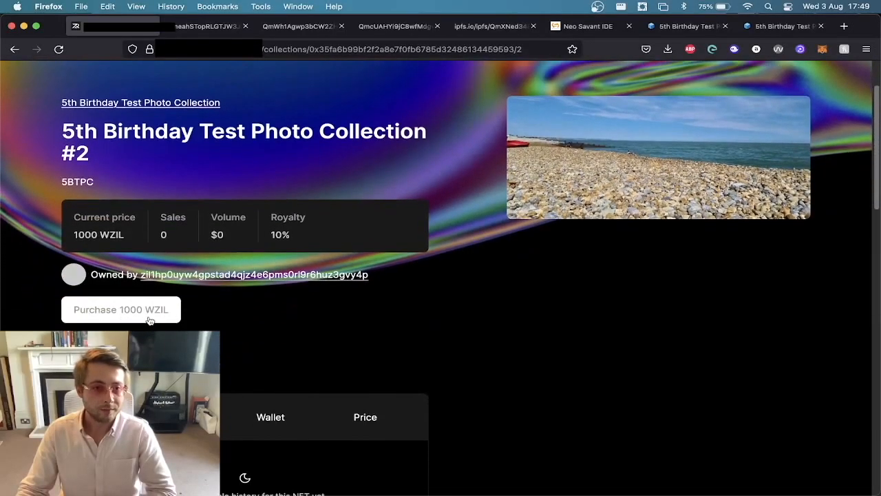
scroll(149, 319, "down", 4)
scroll(151, 319, "up", 5)
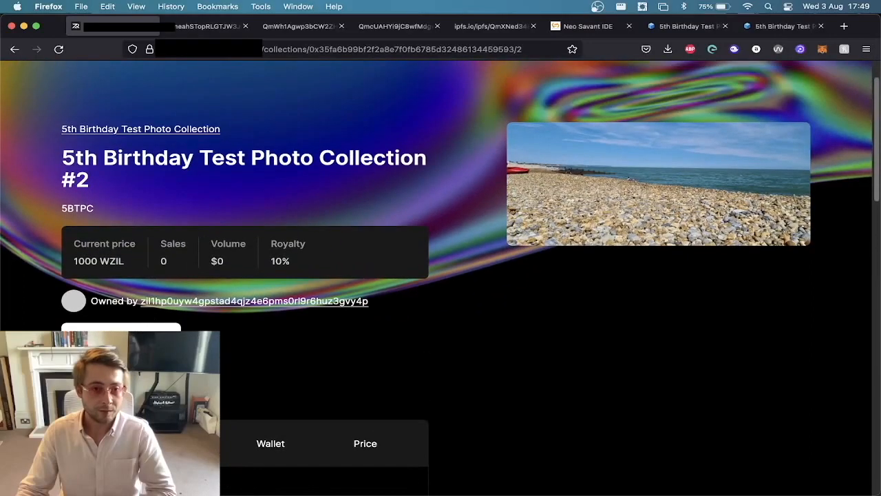
left_click(151, 334)
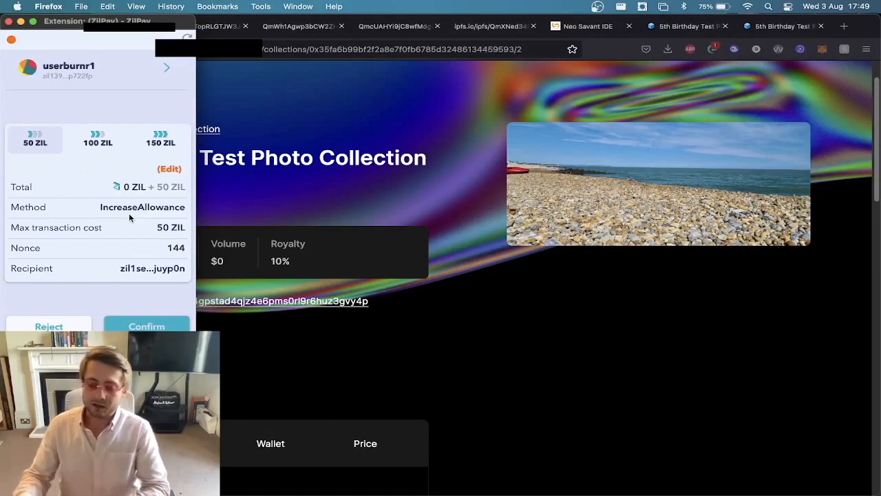
left_click(147, 325)
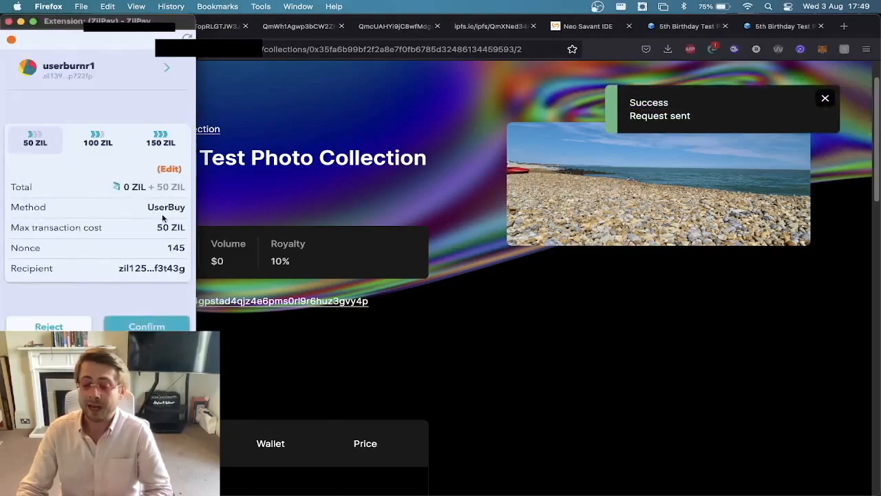
left_click(161, 324)
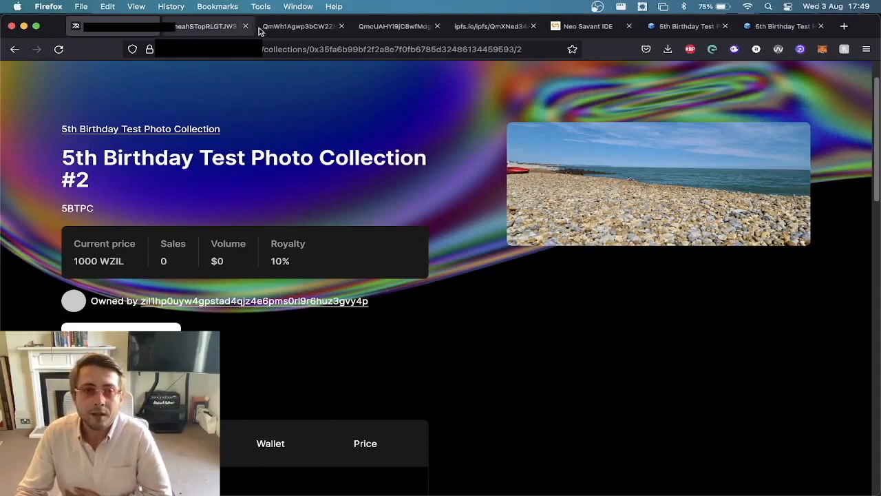
Switch the active ZilPay wallet back to Account 4 and close the wallet popup.
scroll(327, 145, "up", 2)
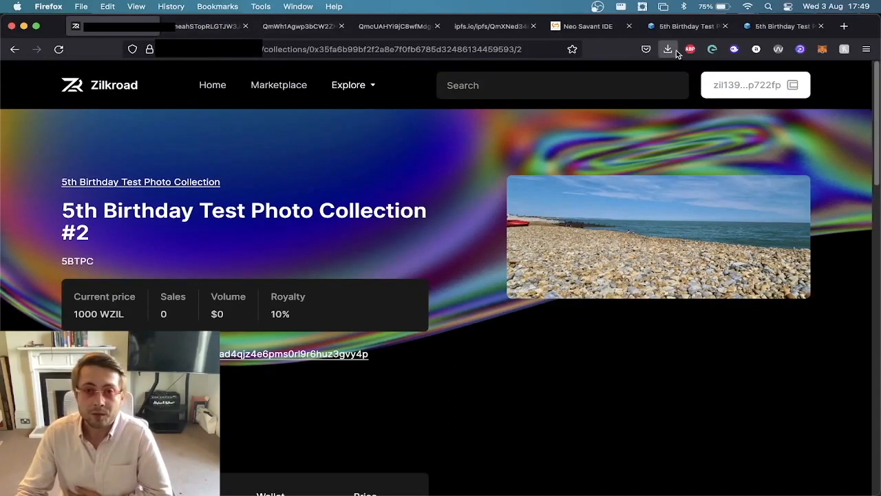
left_click(712, 50)
left_click(703, 94)
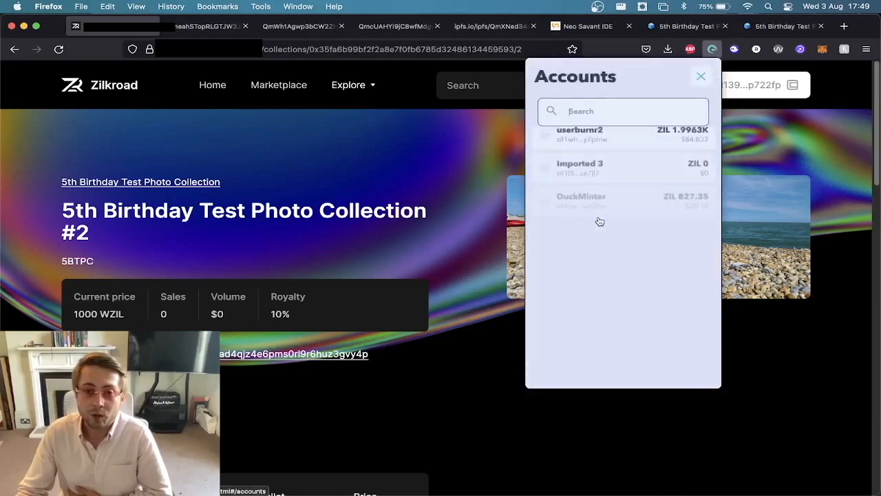
scroll(600, 331, "down", 2)
left_click(600, 331)
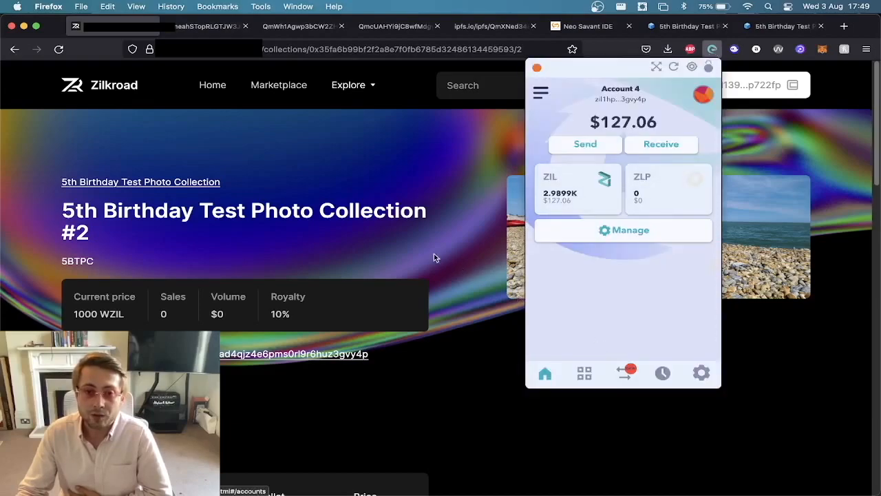
left_click(406, 202)
View the connected wallet's page and examine its sales statistics, remaining NFTs and wallet activity.
left_click(769, 83)
left_click(613, 172)
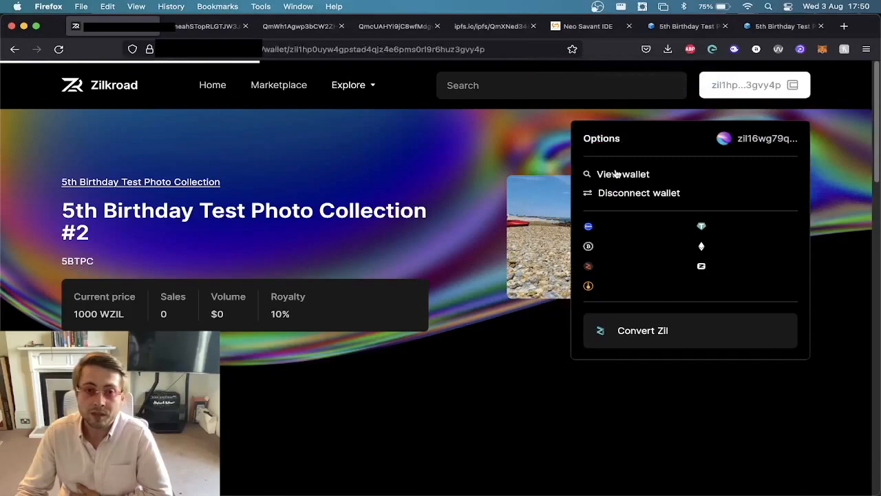
left_click(384, 152)
scroll(496, 131, "down", 5)
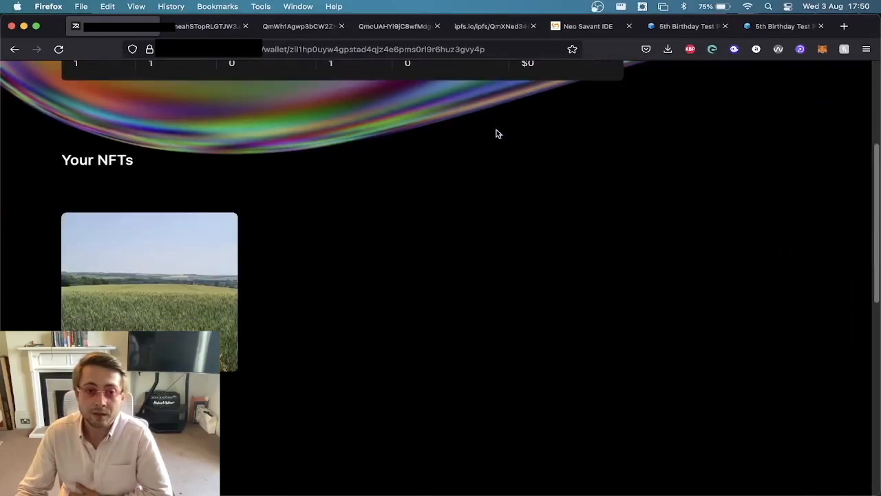
scroll(129, 157, "up", 1)
scroll(124, 241, "down", 1)
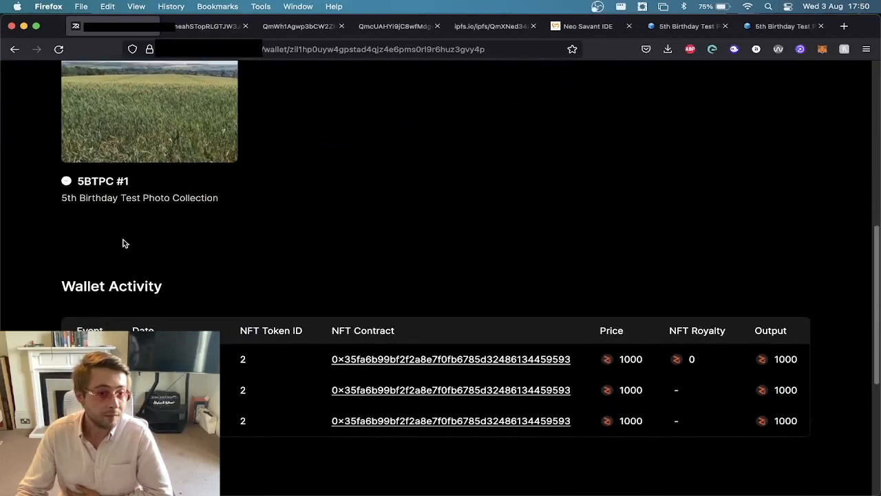